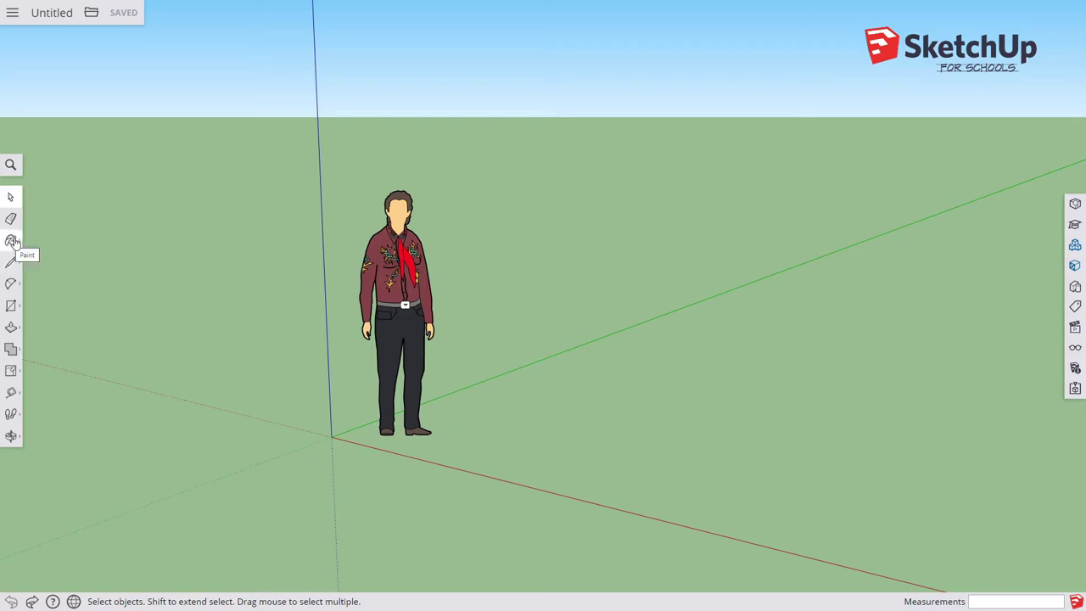
left_click(10, 308)
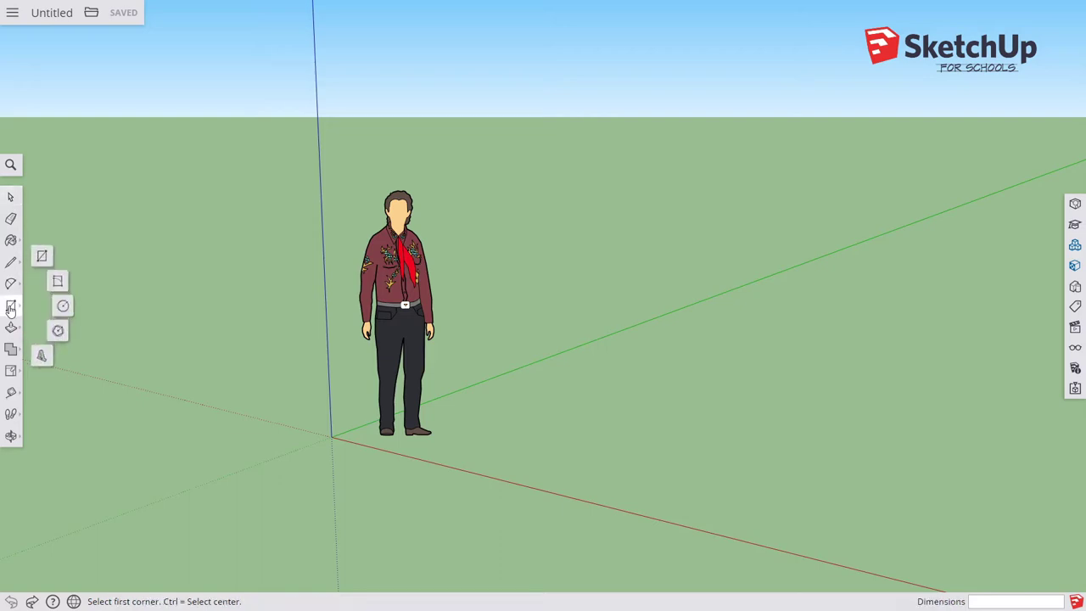
left_click(10, 241)
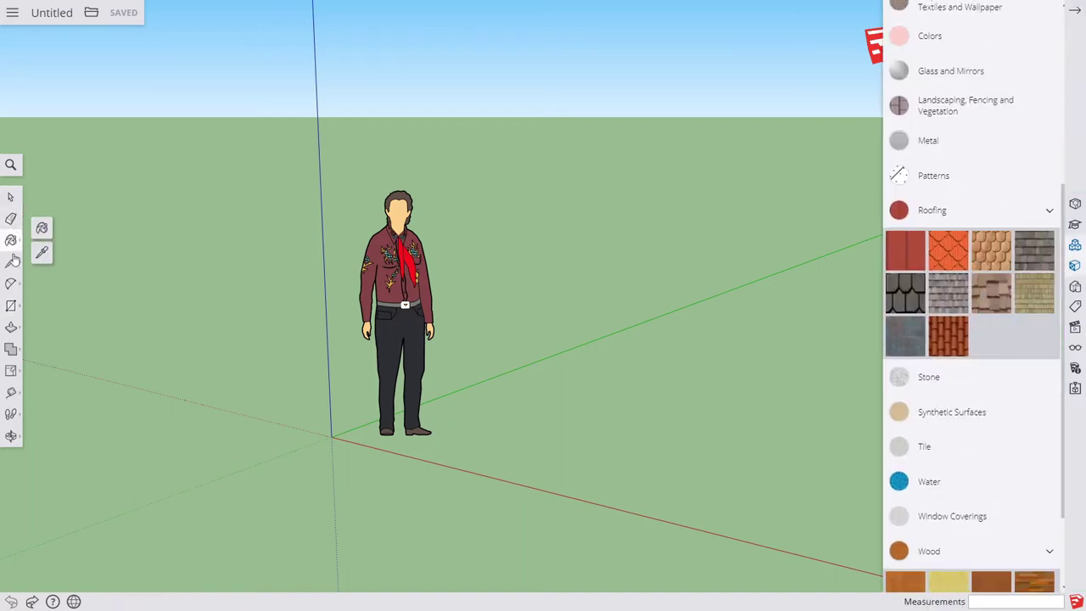
left_click(10, 262)
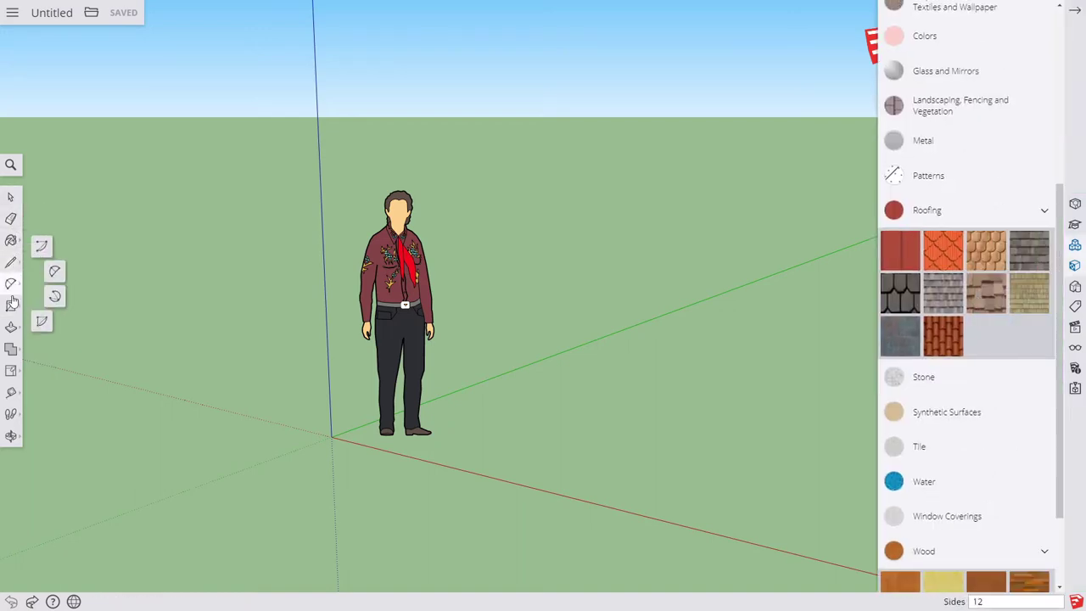
left_click(10, 306)
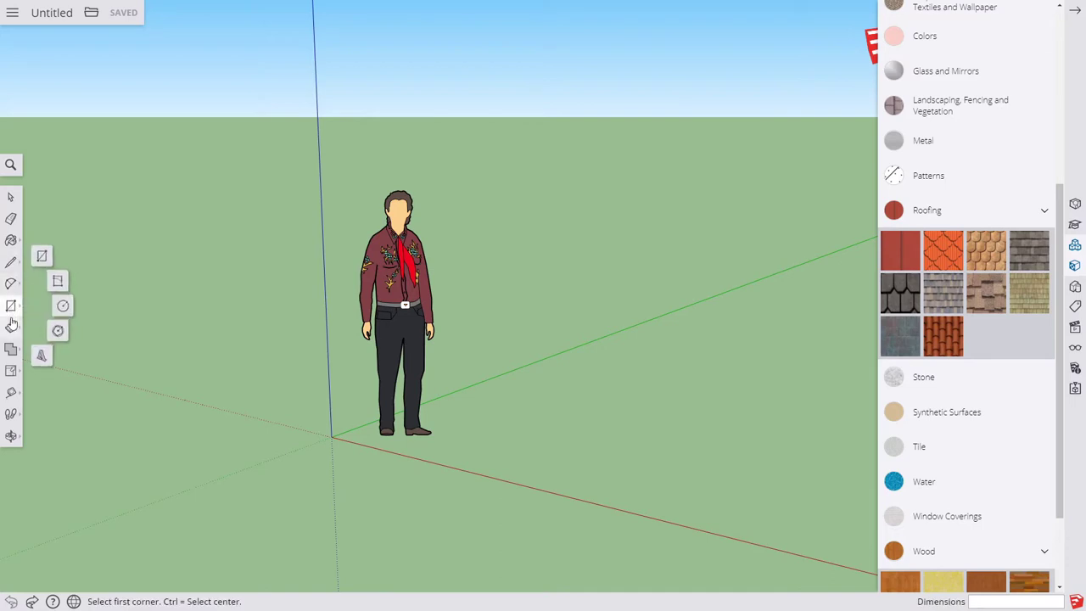
left_click(1075, 11)
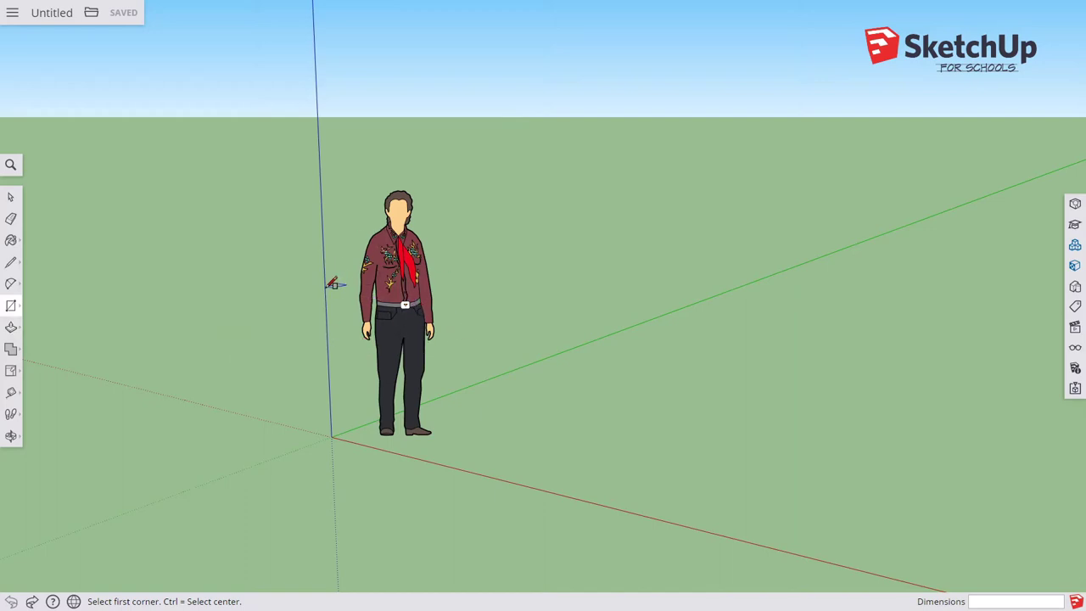
Step: Delete the standing scale figure beside the origin
left_click(10, 197)
left_click(404, 291)
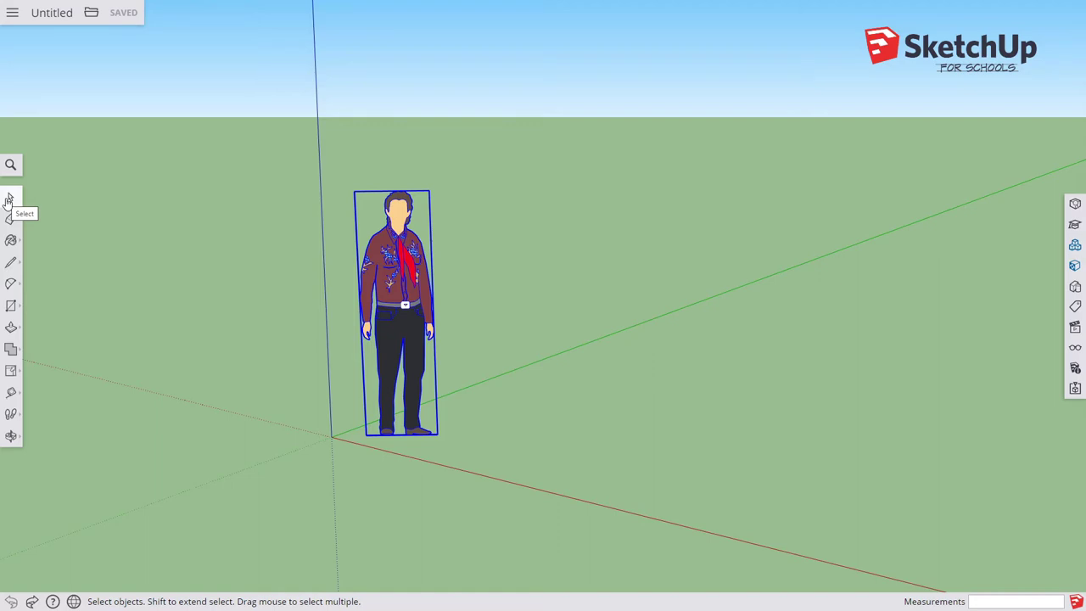
right_click(391, 261)
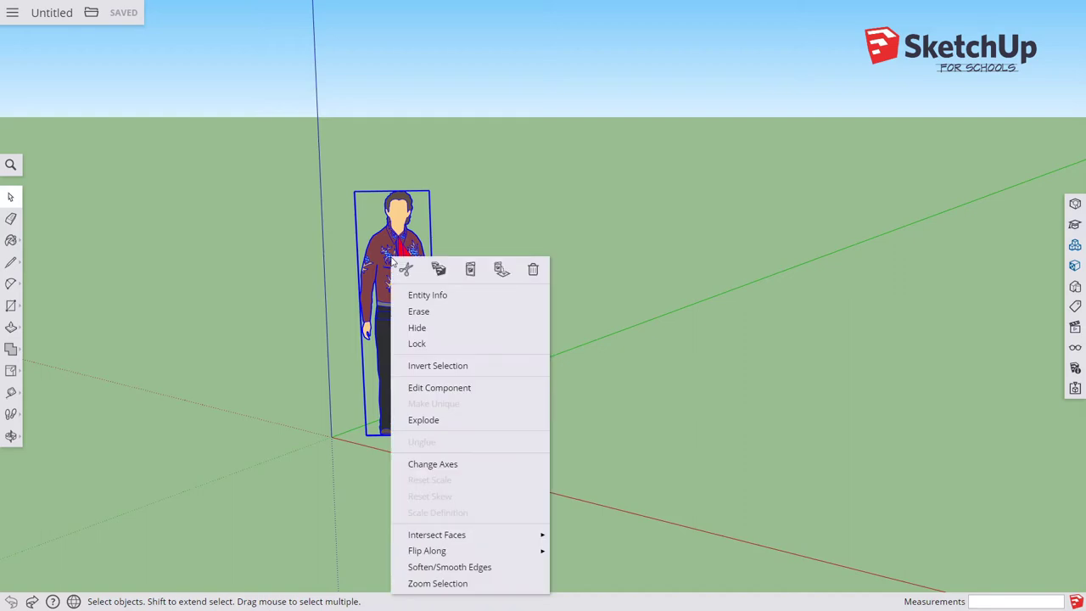
left_click(535, 272)
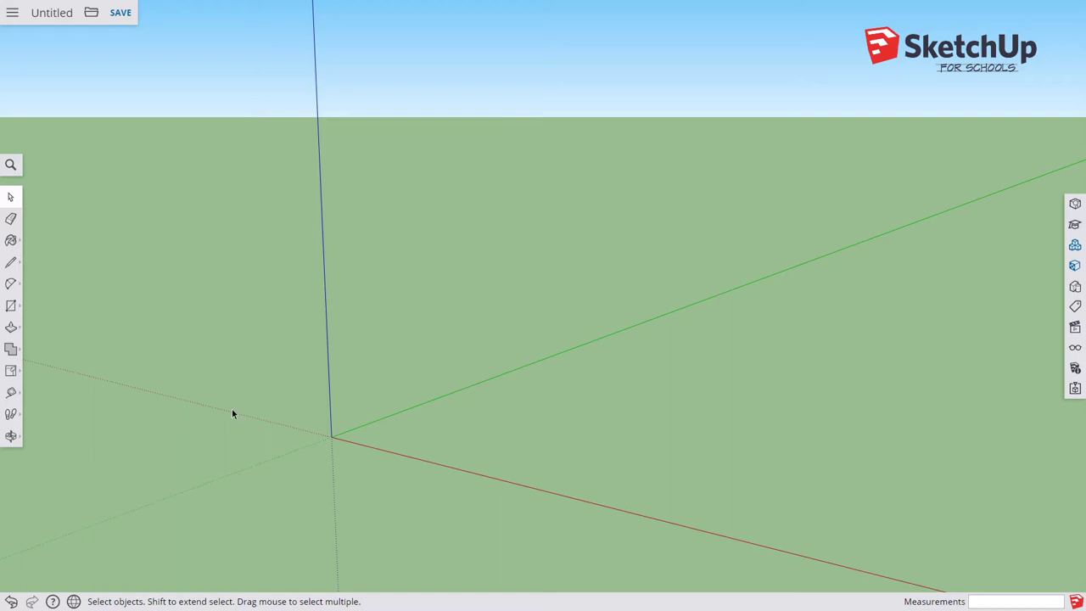
key("r")
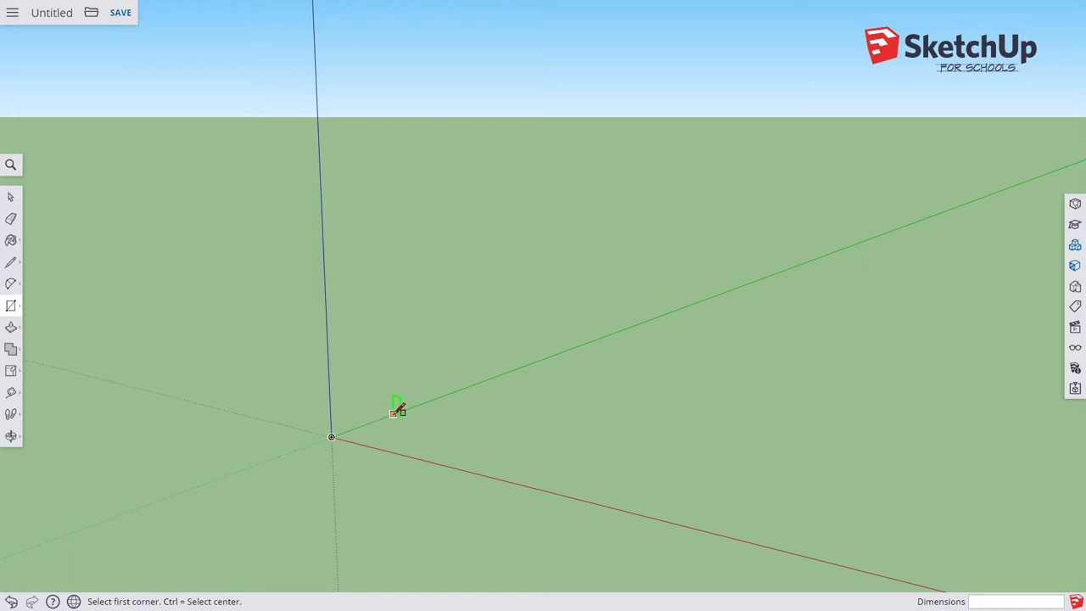
left_click(332, 436)
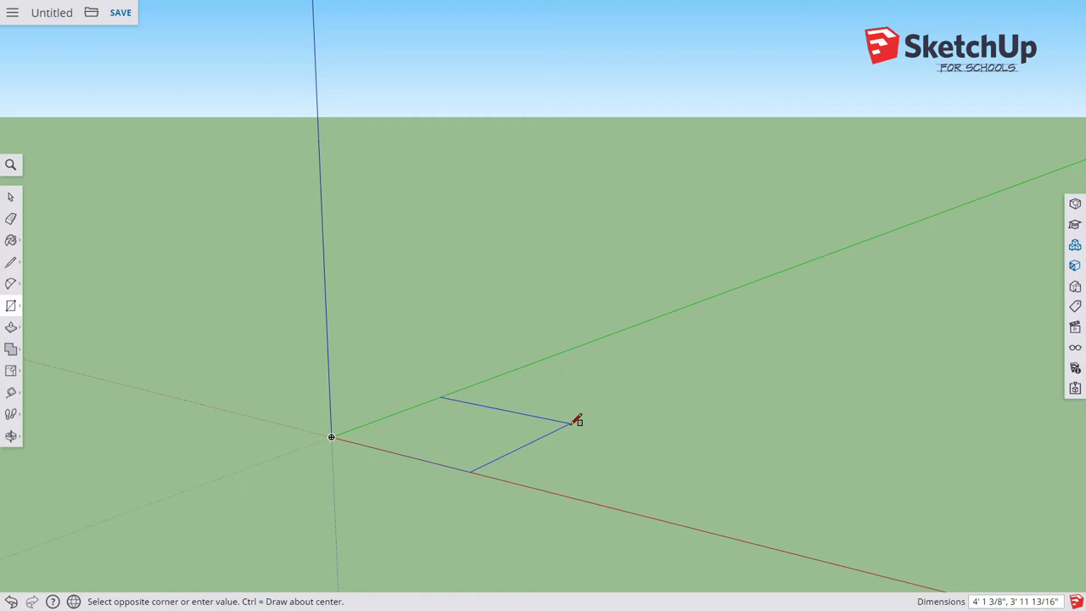
key("ctrl")
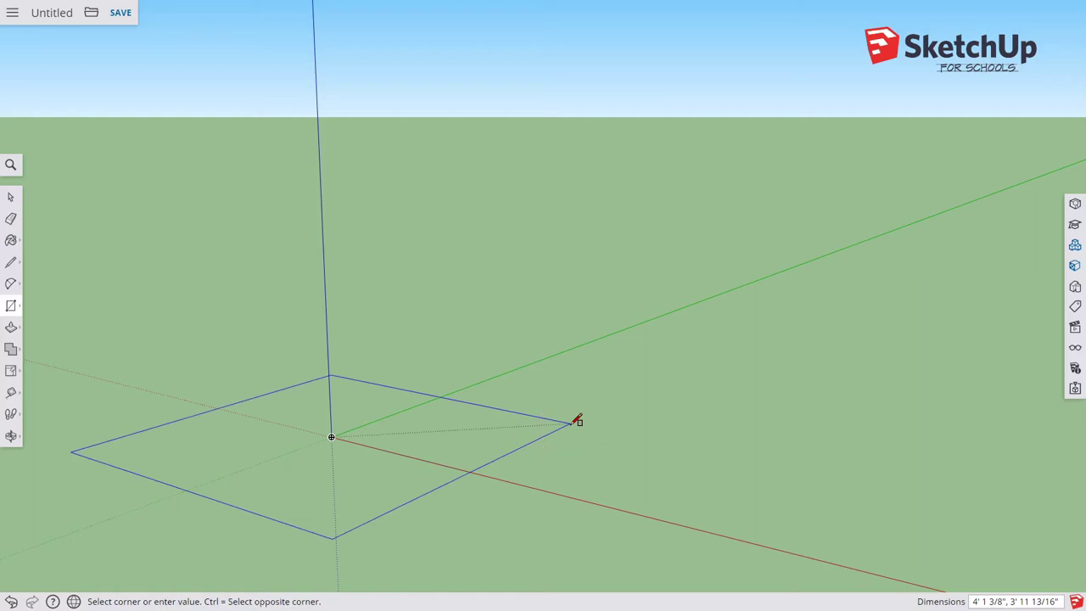
key("ctrl")
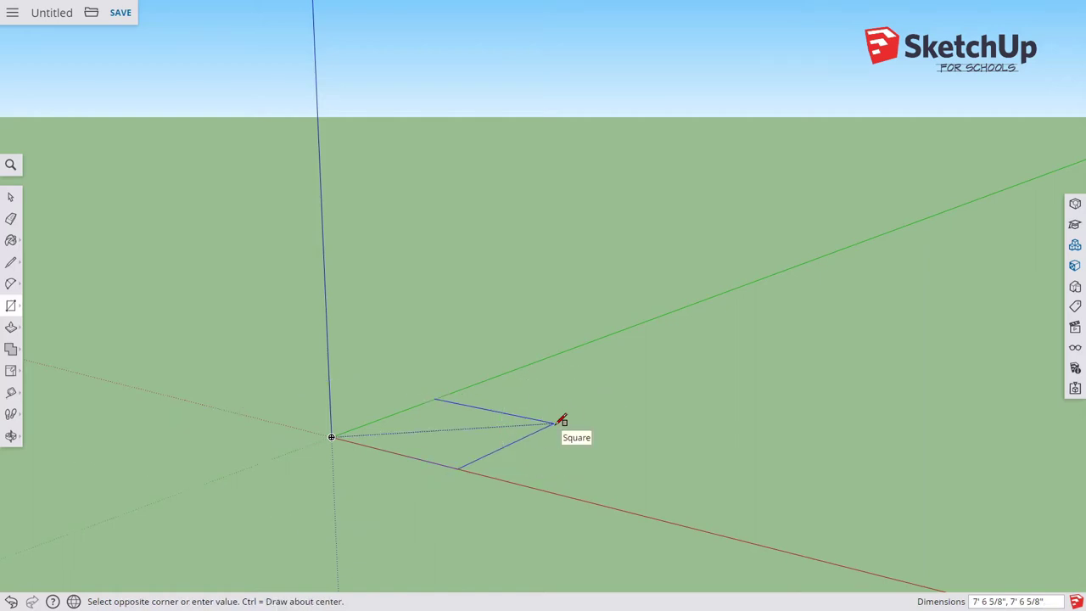
key("Escape")
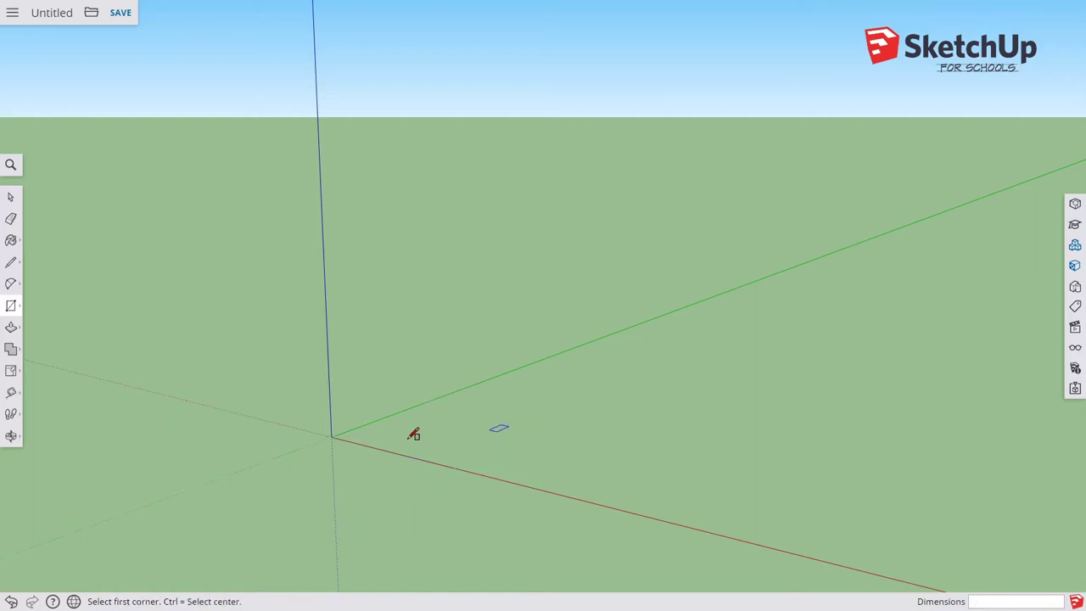
Step: Draw a 30 m by 30 m rectangle flat on the ground, with its first corner at the origin
left_click(332, 436)
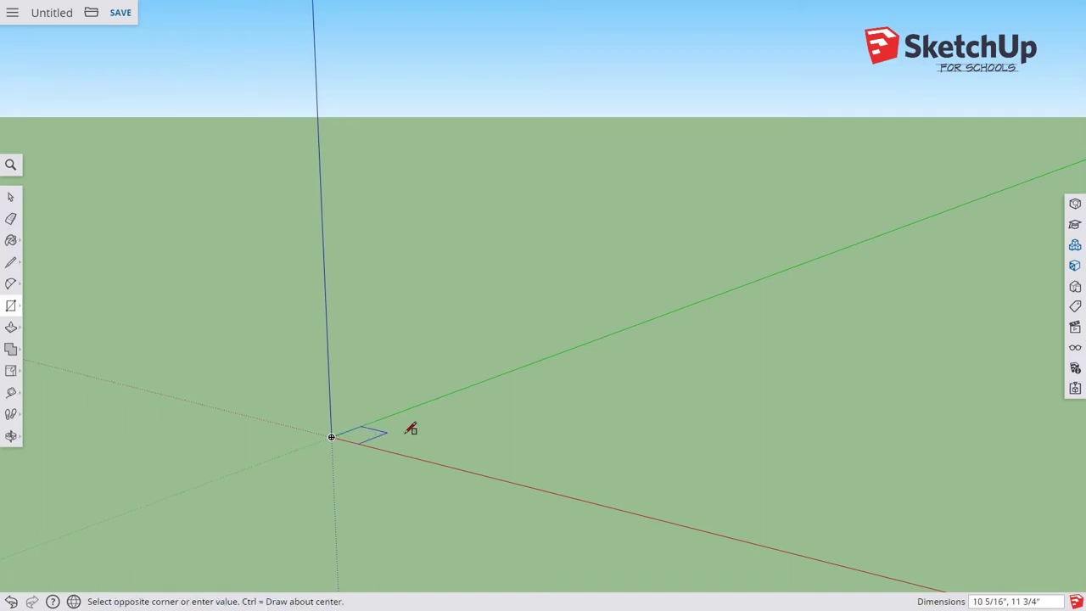
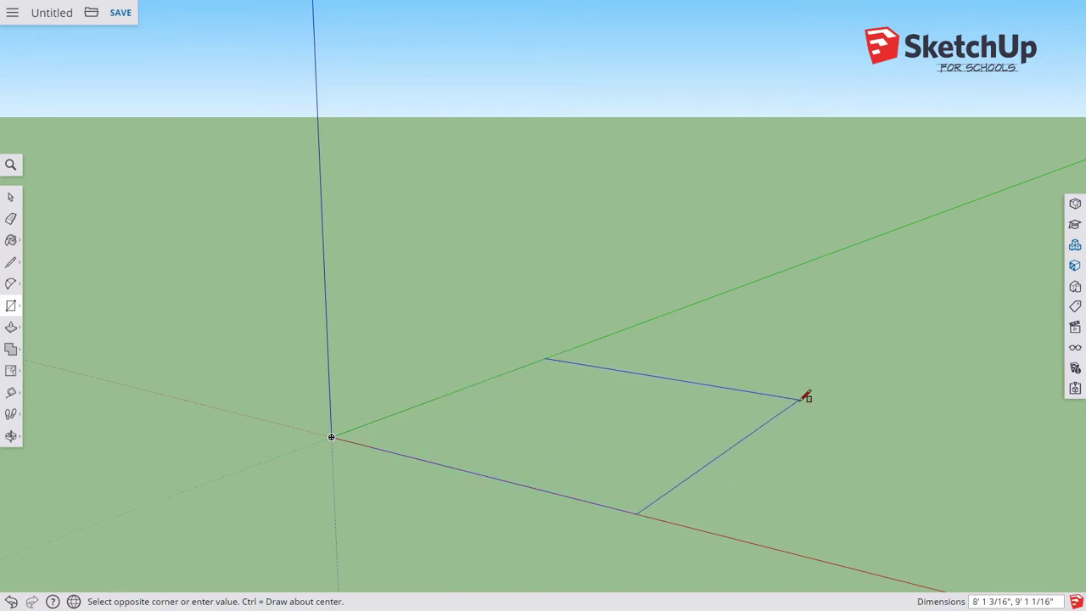
type("30m,30m")
key("Return")
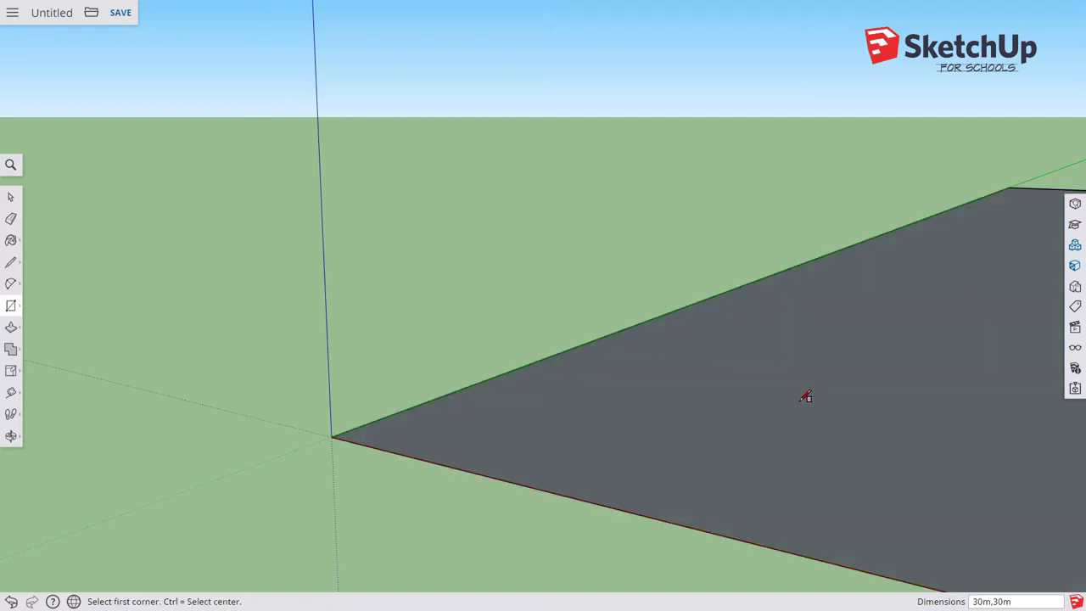
Step: Examine the extent of the ground square, from its corner at the origin to its far corners
scroll(811, 393, "down", 5)
middle_click_drag(890, 376, 707, 373, "shift")
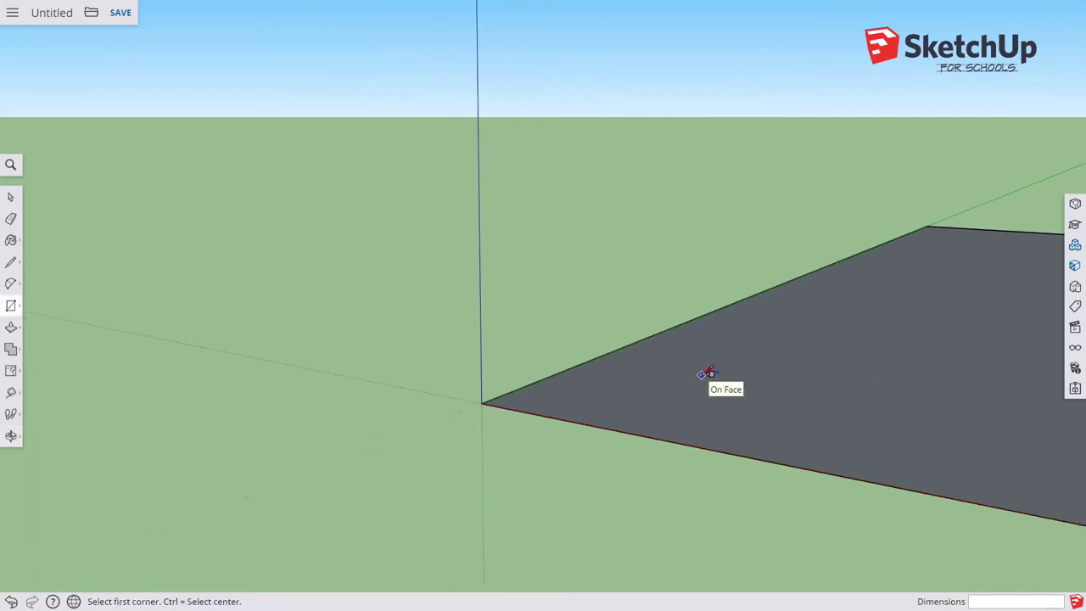
scroll(707, 374, "up", 2)
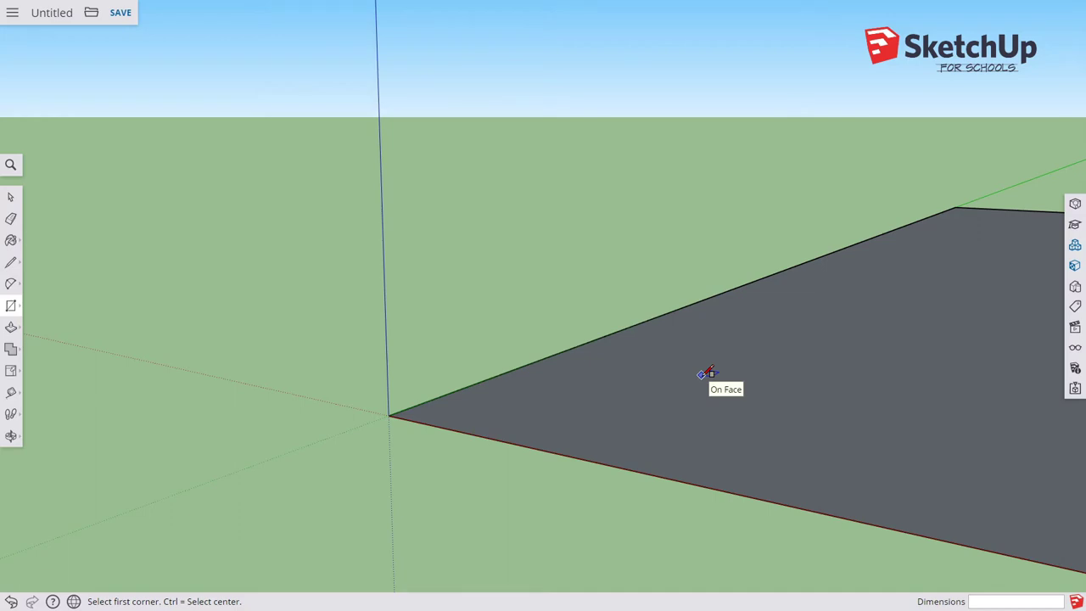
middle_click_drag(707, 374, 707, 373)
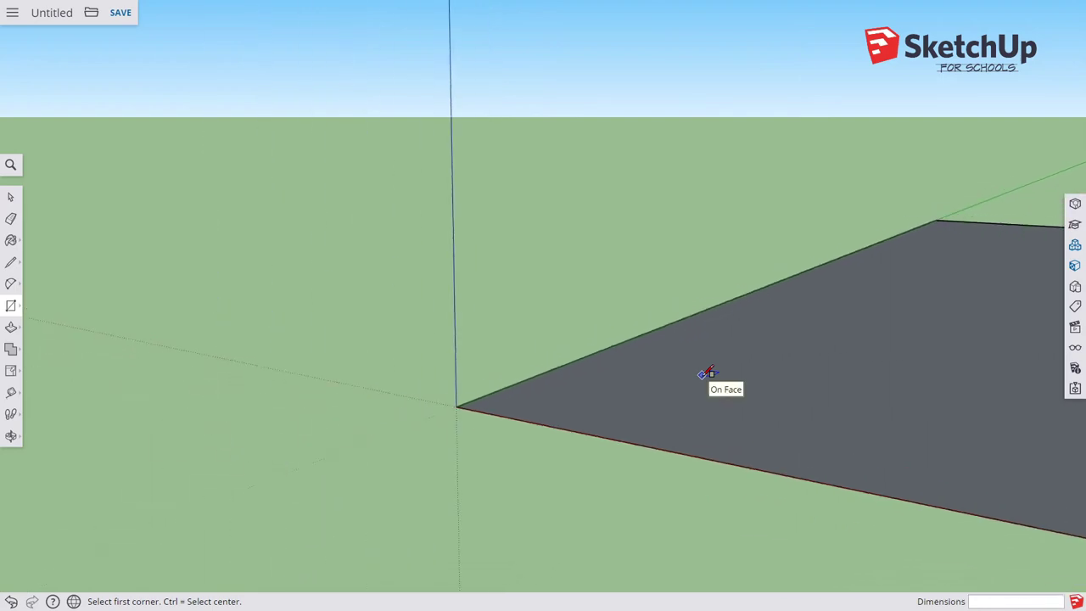
scroll(707, 374, "down", 2)
scroll(706, 374, "up", 2)
scroll(706, 373, "down", 1)
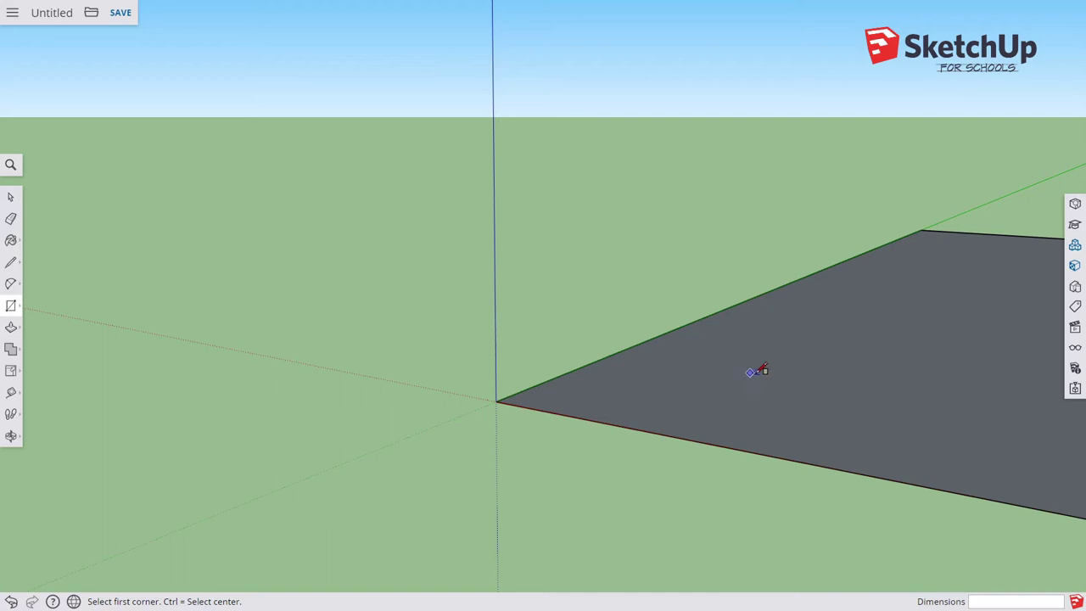
key("o")
mouse_move(755, 370)
left_mouse_down()
mouse_move(376, 381)
mouse_move(528, 382)
mouse_move(759, 348)
mouse_move(744, 330)
mouse_move(437, 367)
mouse_move(781, 395)
mouse_move(929, 390)
mouse_move(767, 379)
left_mouse_up()
key("r")
key("Down")
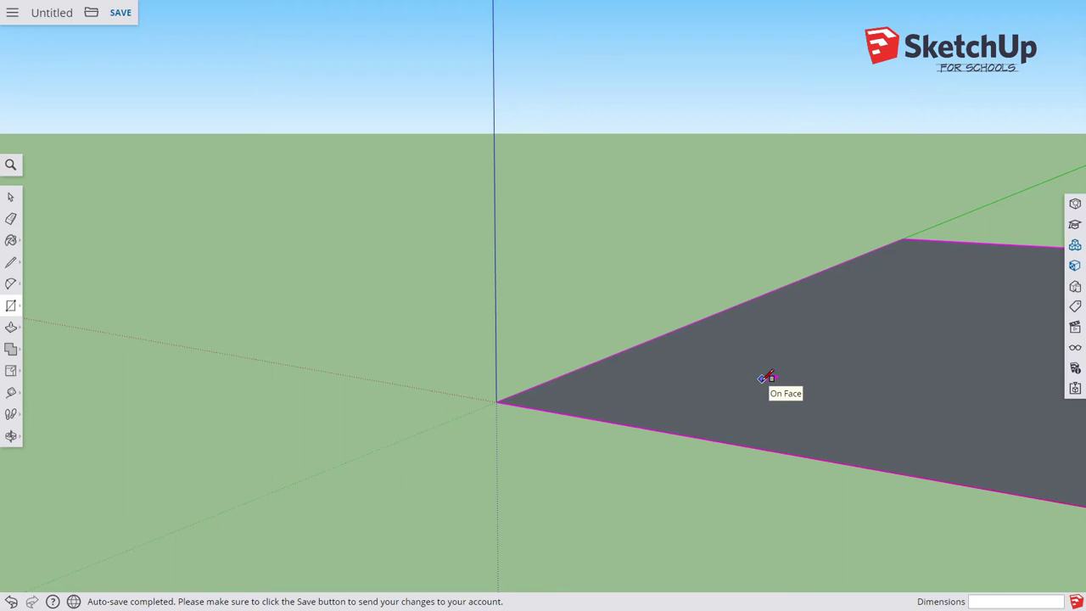
key("o")
left_click_drag(760, 380, 342, 340)
key("r")
middle_click_drag(342, 339, 586, 353)
scroll(585, 353, "down", 2)
scroll(594, 354, "down", 1)
scroll(599, 352, "up", 1)
key("Down")
middle_click_drag(719, 345, 444, 336)
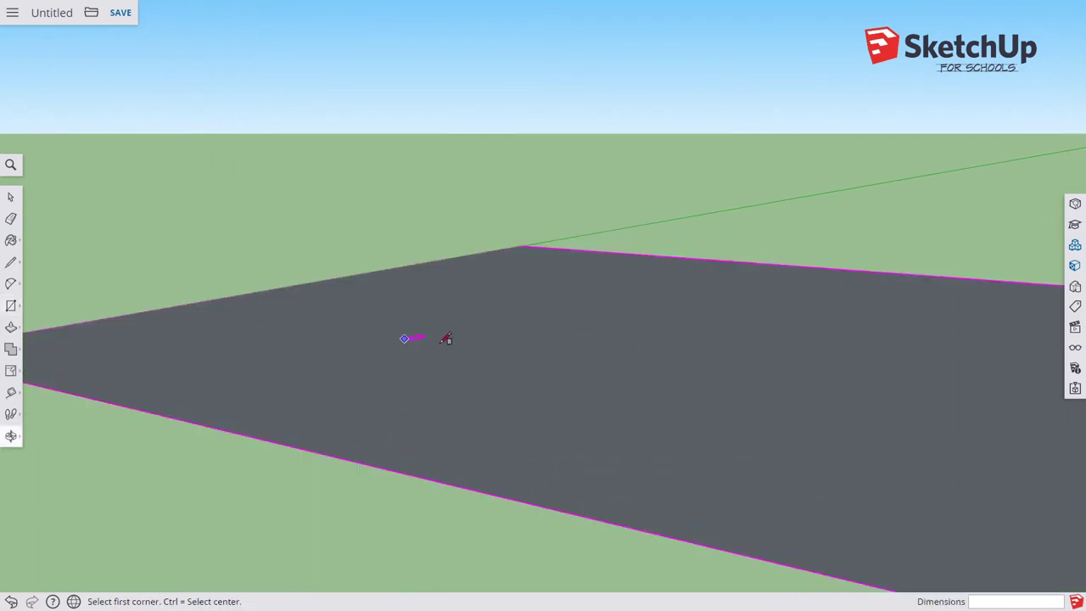
scroll(614, 375, "down", 3)
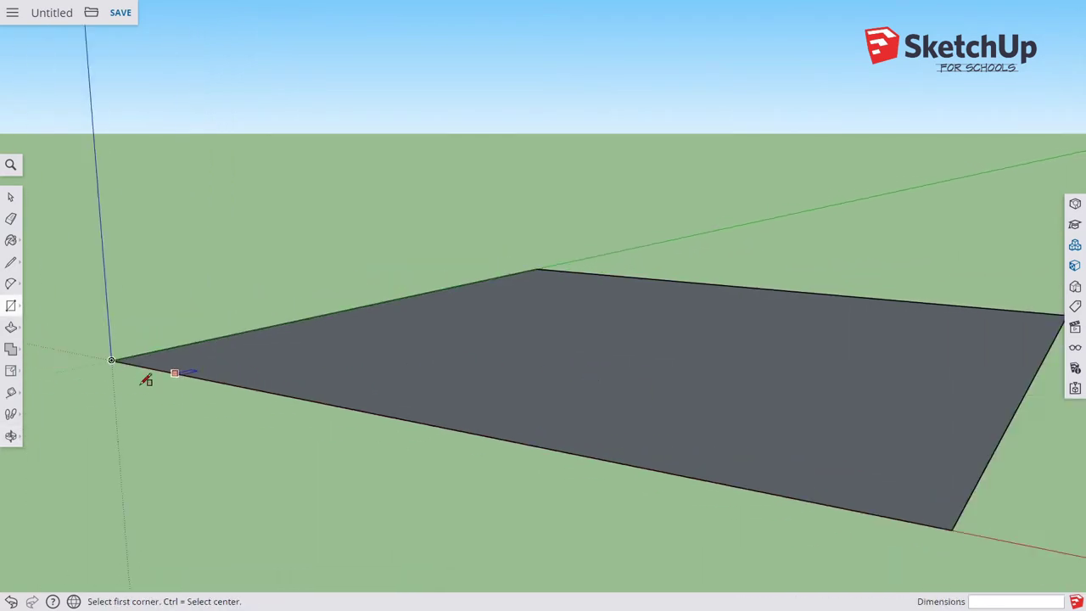
Step: Examine the ground square from higher and different viewing angles with the Orbit and Pan tools
left_click(10, 436)
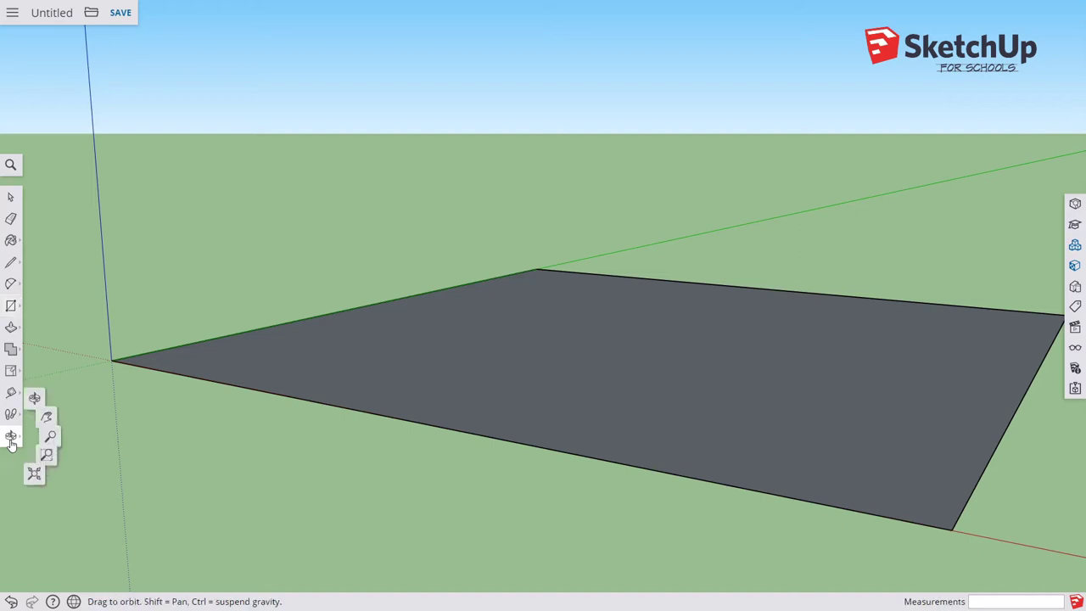
left_click(57, 412)
left_click_drag(409, 406, 623, 399)
left_click(11, 436)
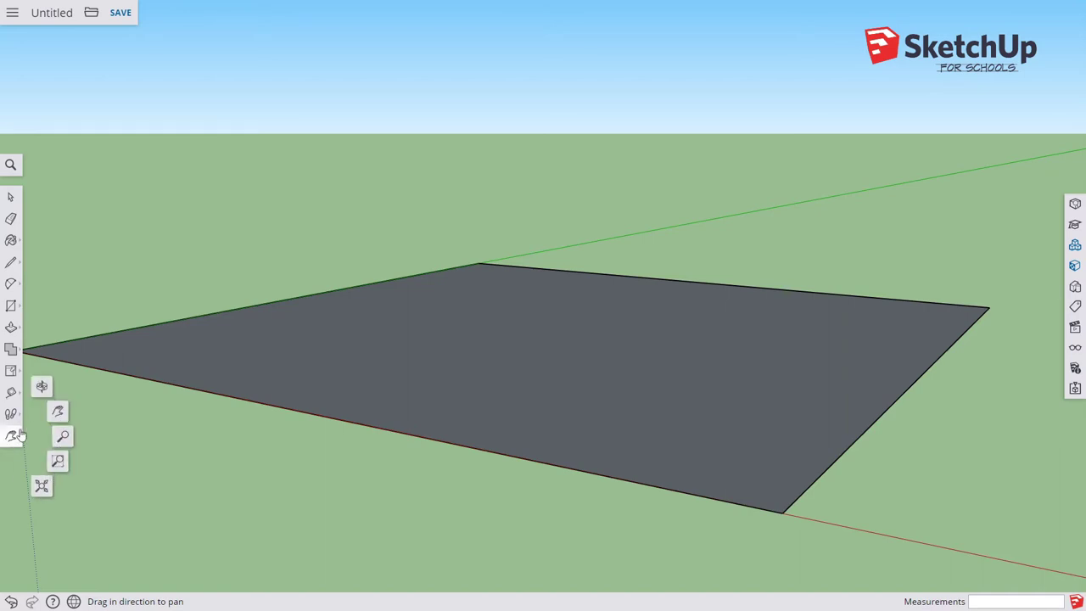
left_click(42, 387)
left_click_drag(301, 384, 325, 439)
left_click(11, 436)
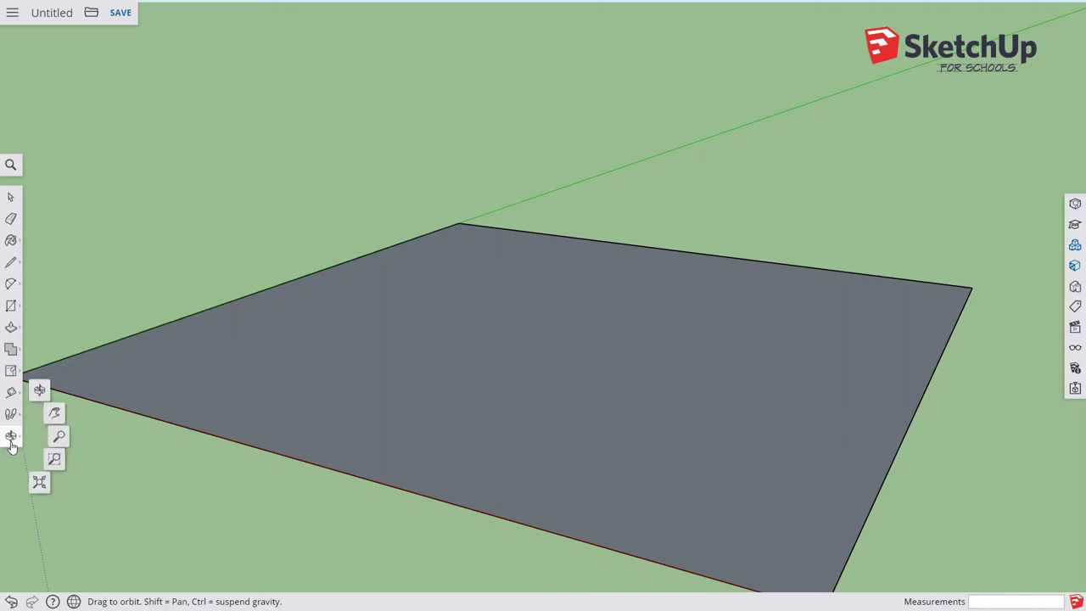
left_click(58, 413)
left_click_drag(469, 447, 450, 439)
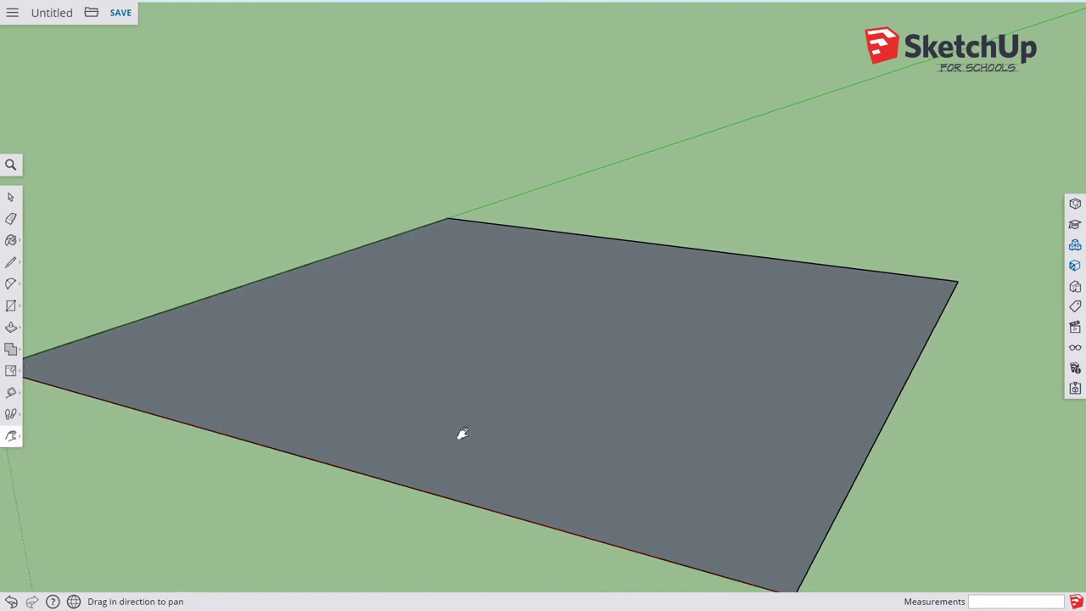
scroll(468, 436, "down", 3)
scroll(471, 434, "up", 2)
scroll(472, 433, "down", 1)
scroll(471, 434, "up", 1)
scroll(473, 434, "down", 1)
scroll(473, 433, "down", 1)
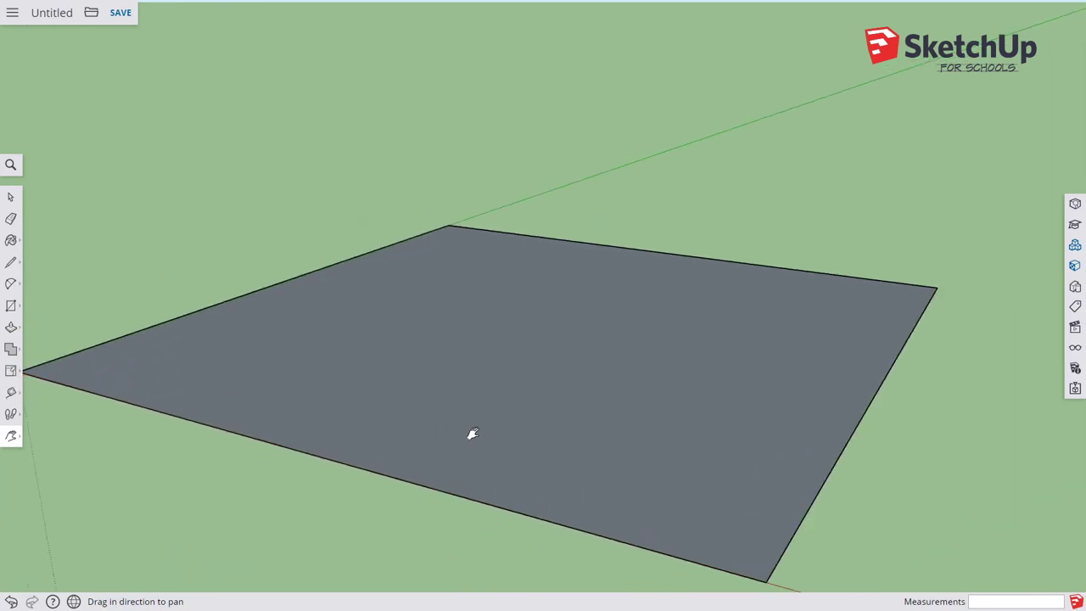
middle_click_drag(582, 399, 621, 373)
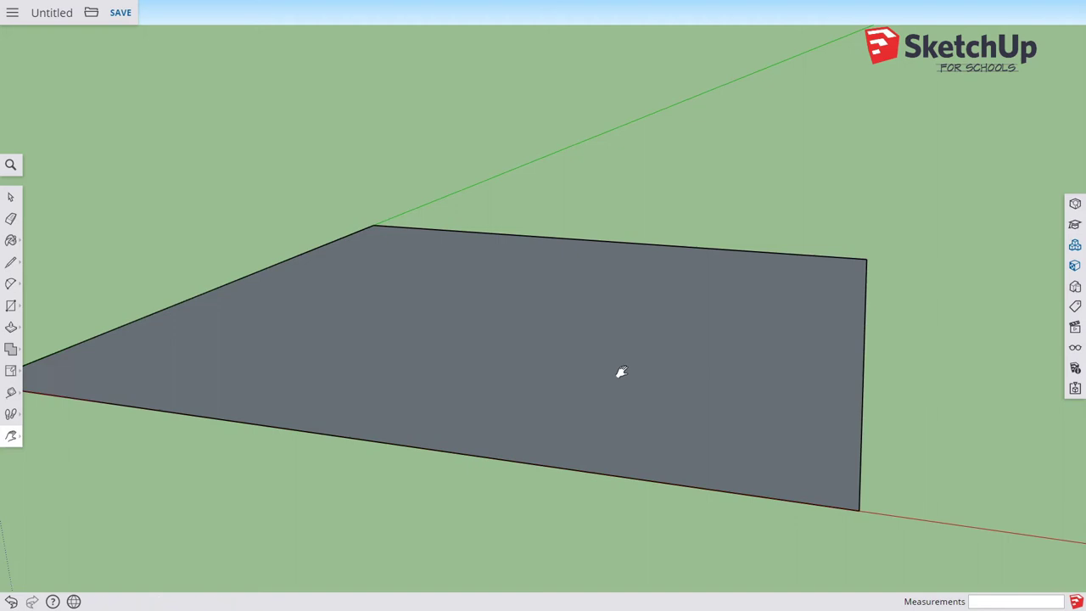
middle_click_drag(924, 448, 854, 468)
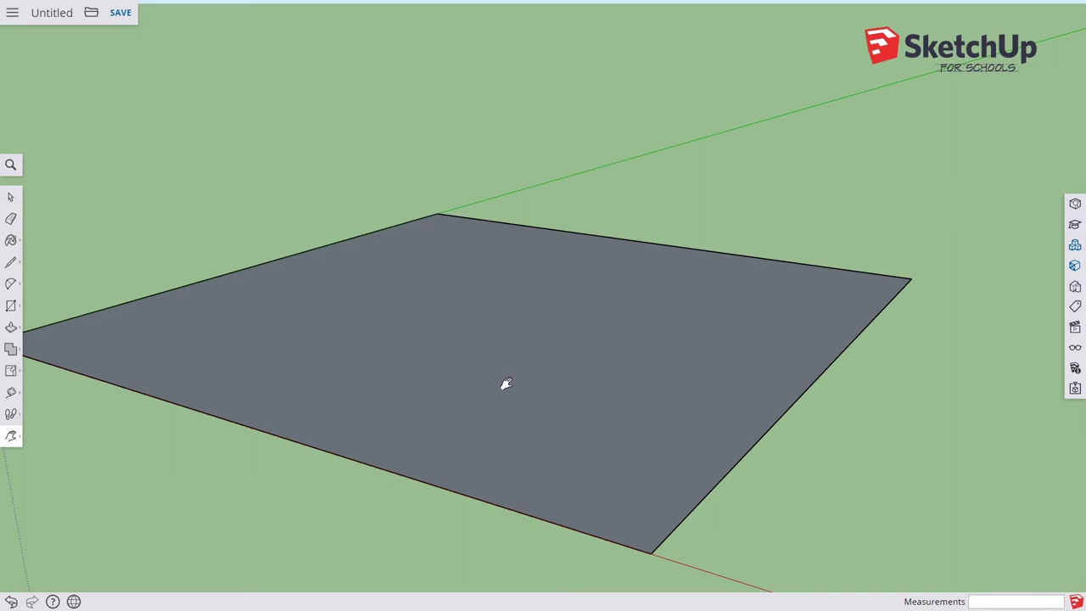
middle_click_drag(473, 398, 449, 456)
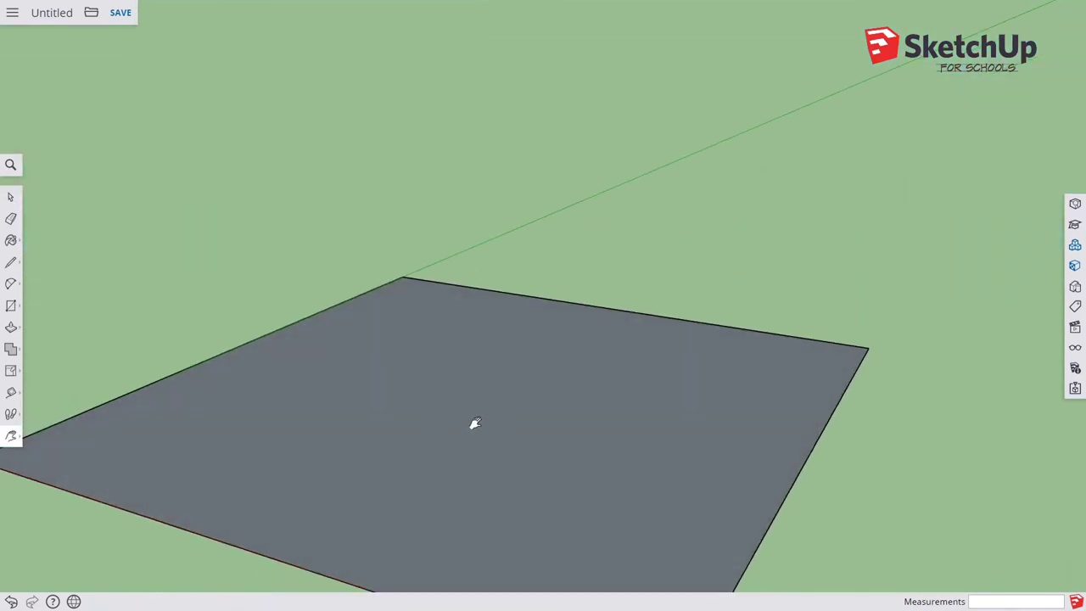
middle_click_drag(475, 423, 456, 255)
middle_click_drag(444, 147, 429, 368)
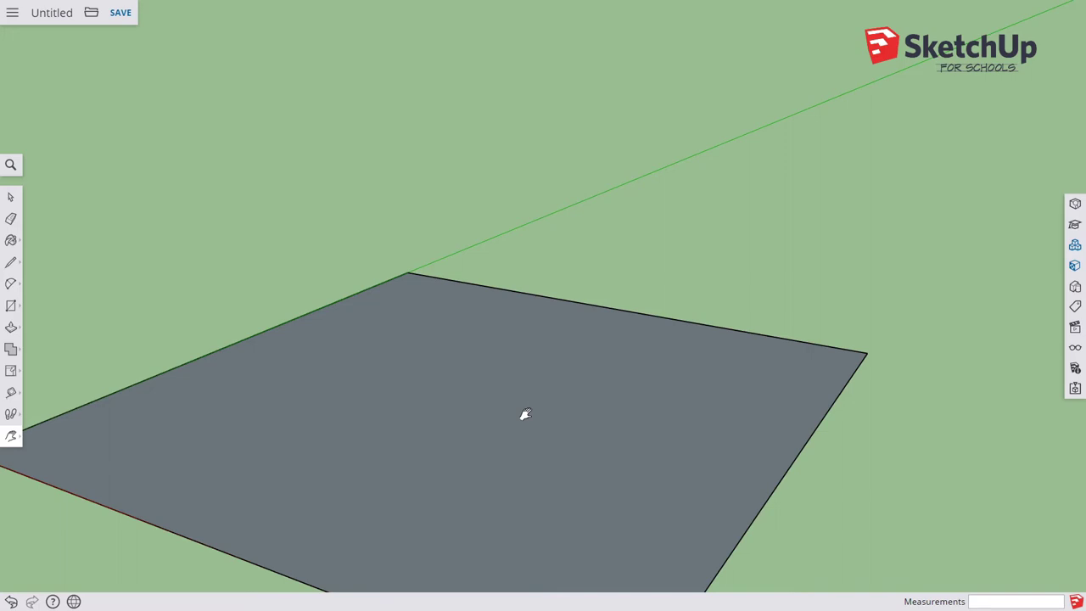
Step: Push/Pull the ground square upward about 2' 3 5/8" to form a slab
left_click(11, 331)
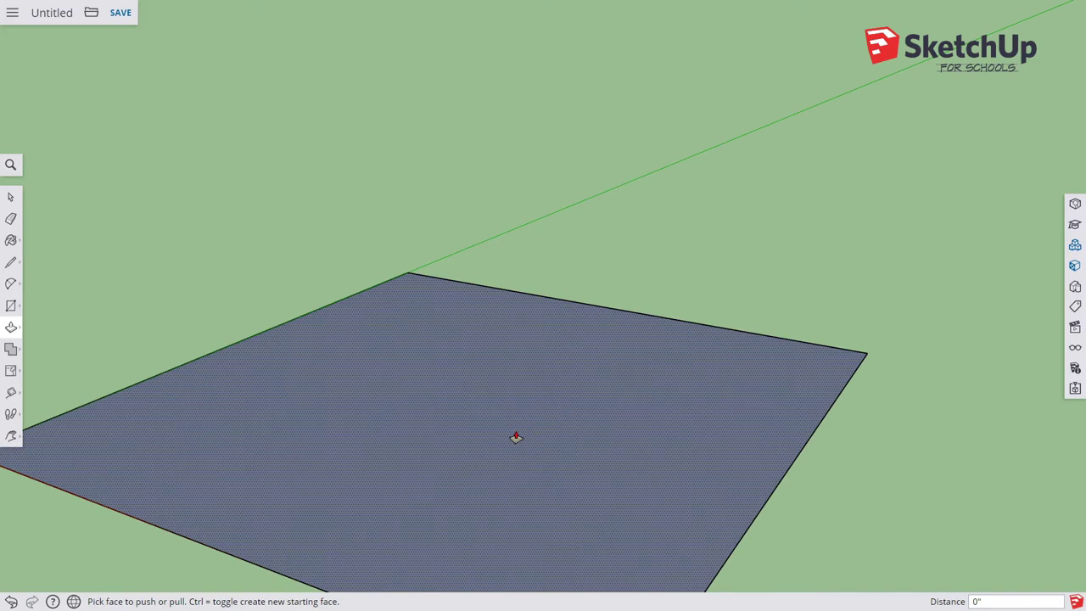
left_click(516, 437)
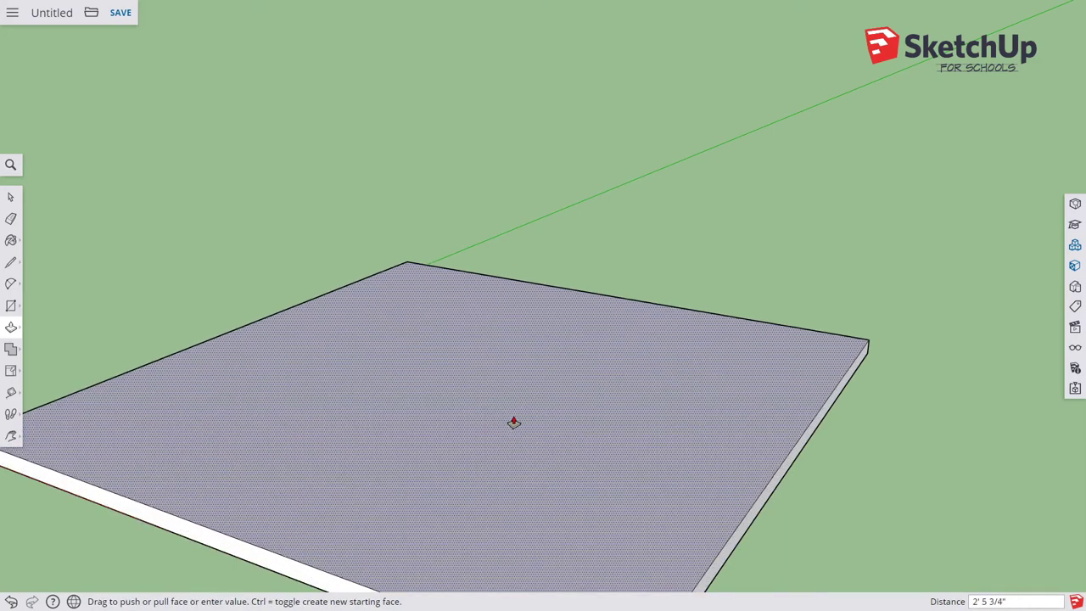
left_click(513, 422)
scroll(583, 430, "down", 2)
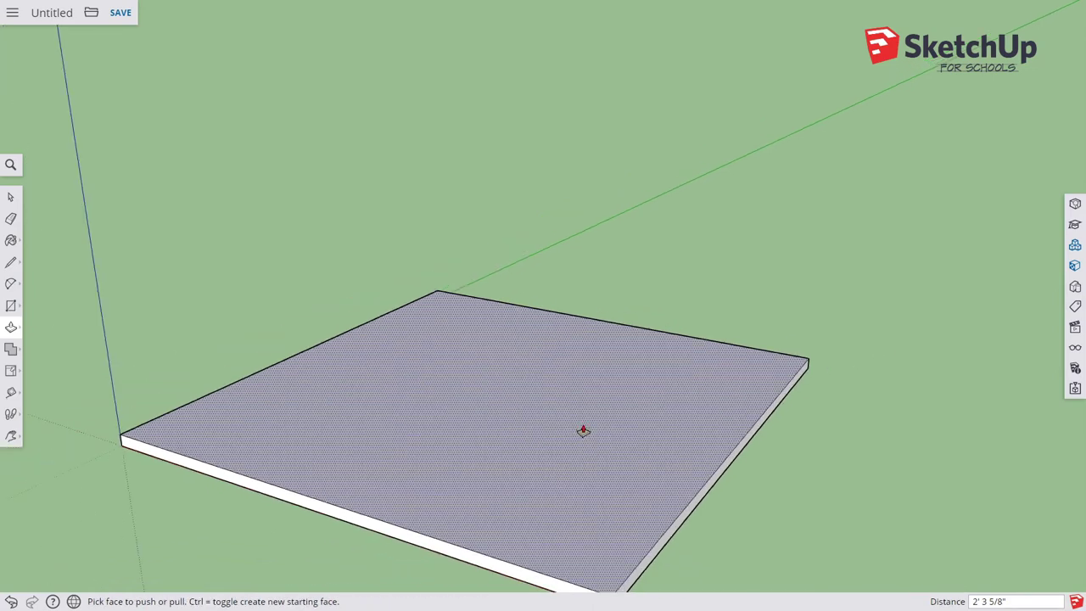
Step: Set the model's length units to metres with 0.00 precision and turn off length snapping
scroll(583, 430, "down", 1)
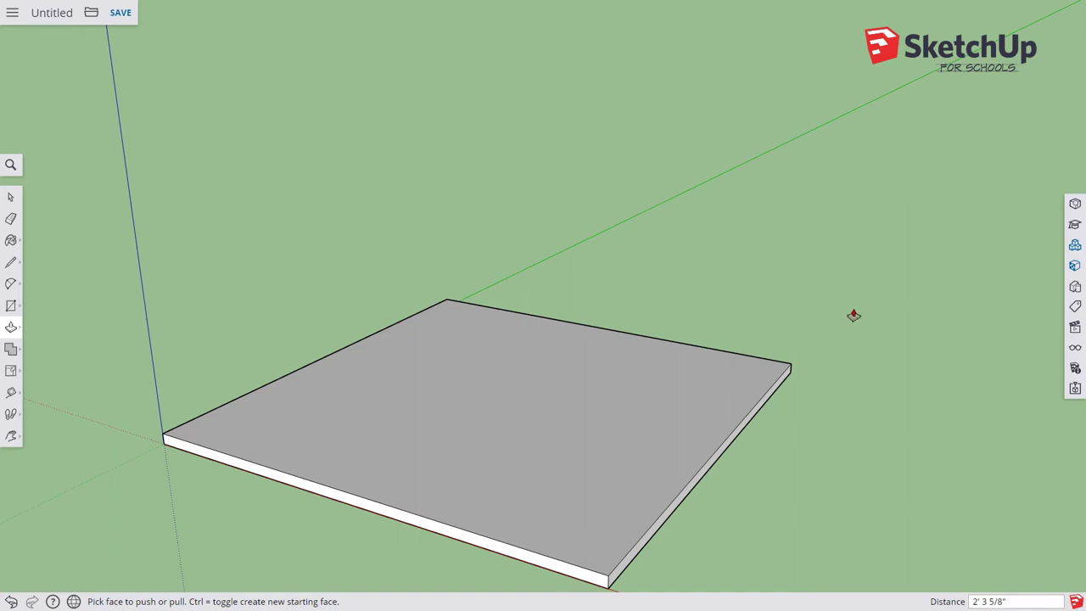
left_click(1075, 369)
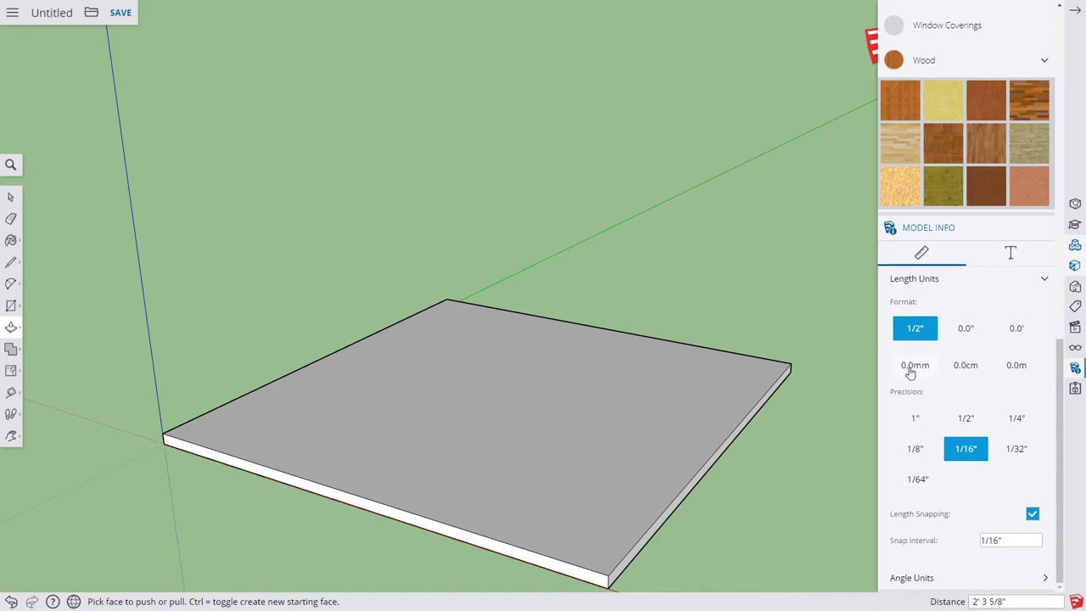
left_click(1017, 365)
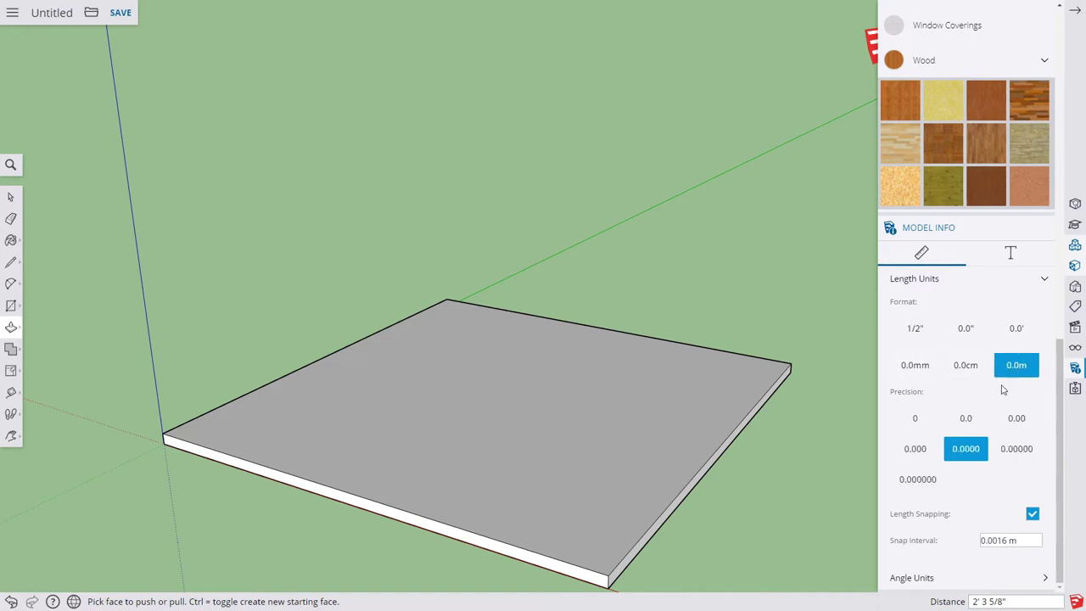
left_click(1016, 420)
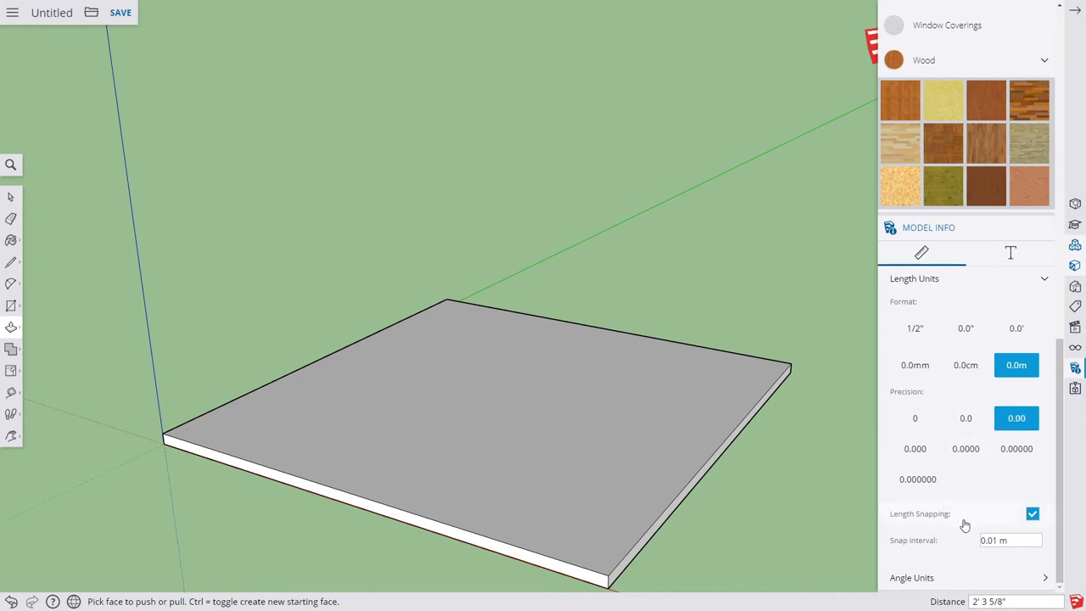
left_click(1033, 515)
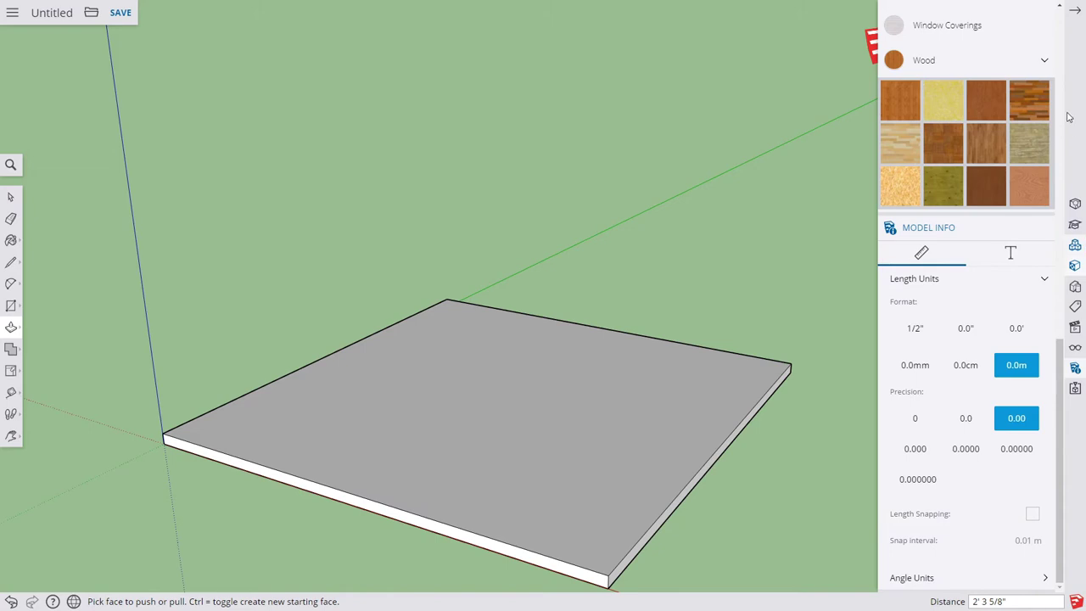
left_click(1076, 9)
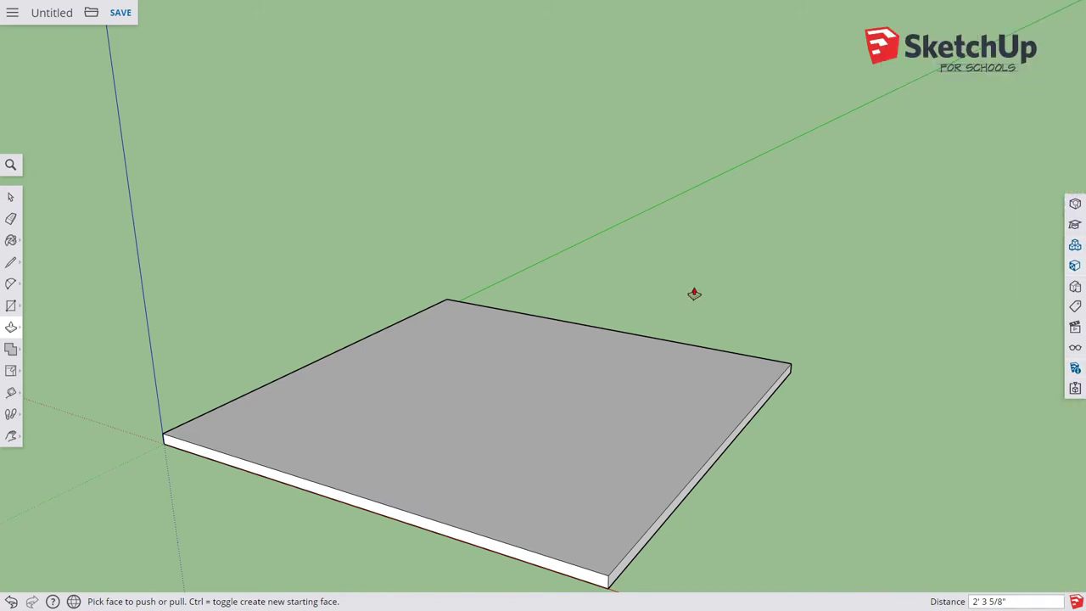
Step: Offset the slab's top face inward by 0.5 m to outline the outer wall
scroll(638, 349, "down", 1)
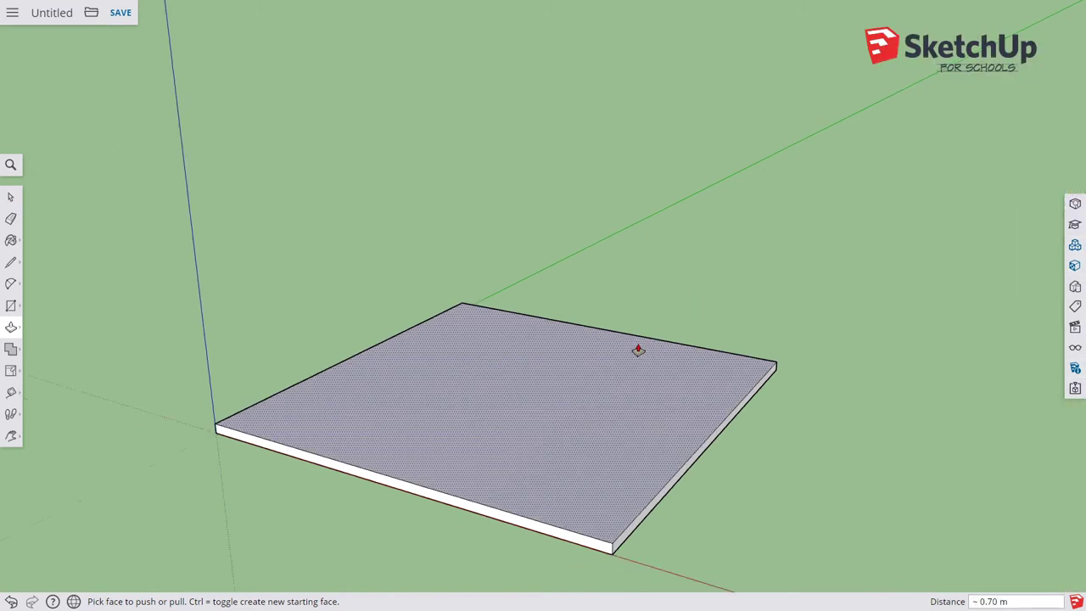
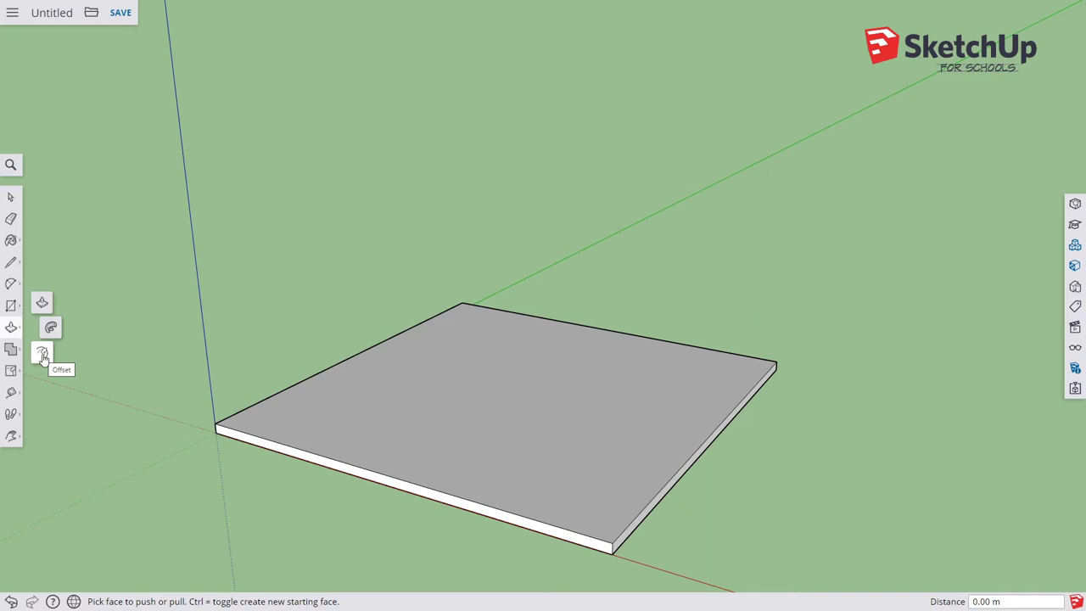
key("f")
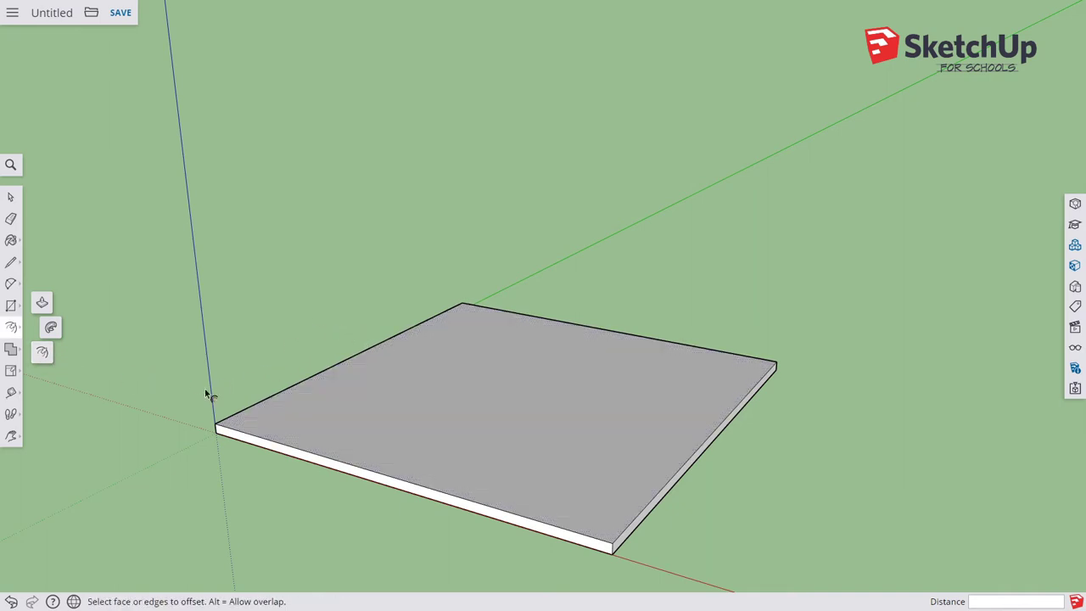
left_click(362, 467)
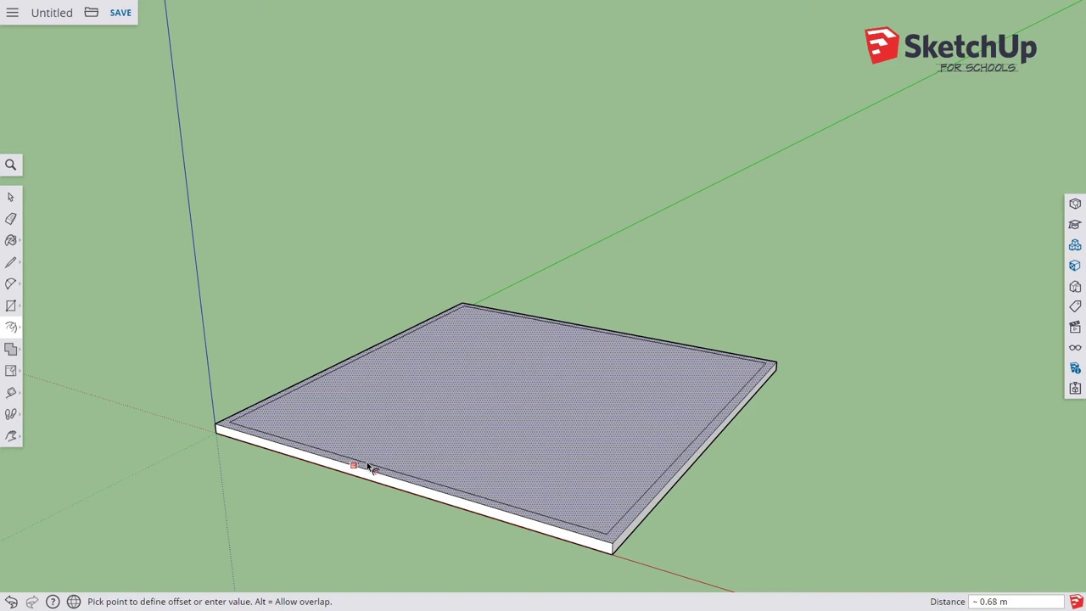
type("0.")
type("5m")
key("Return")
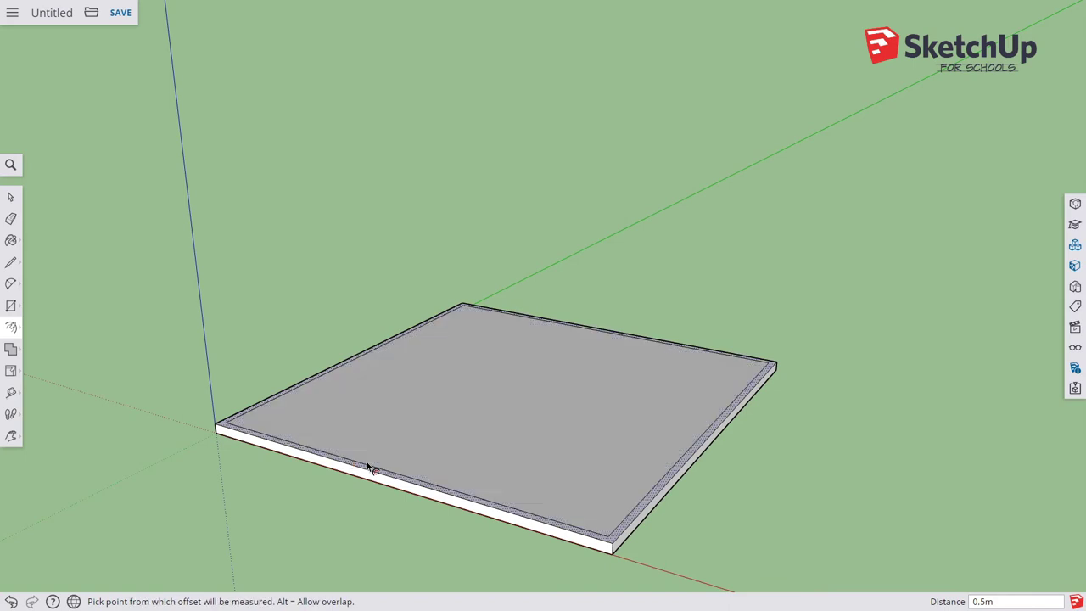
left_click(367, 462)
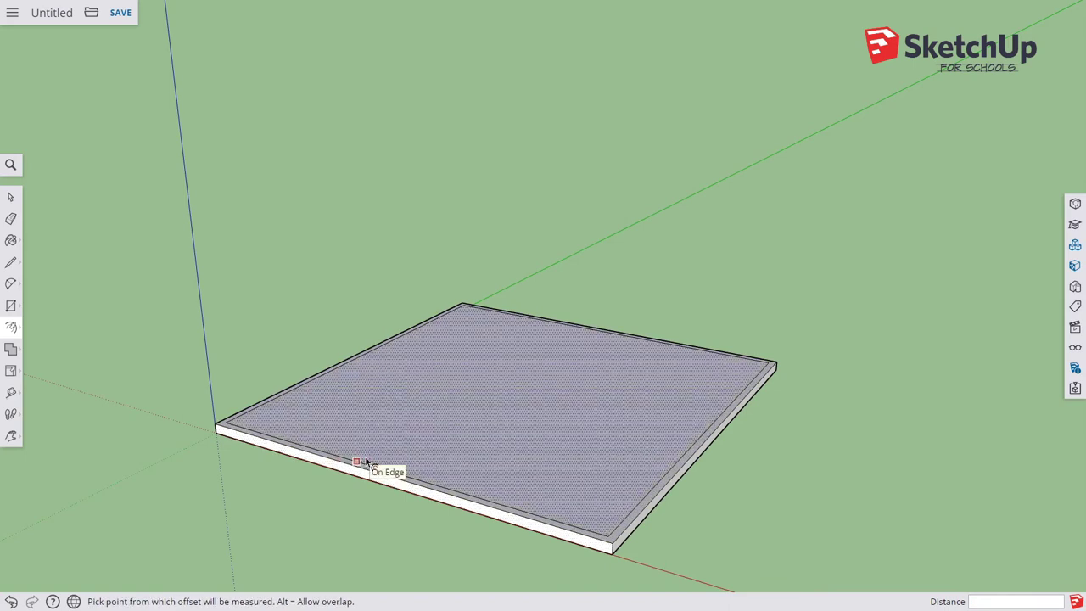
key("Escape")
Step: Offset the face inside the outer wall outline inward by 2 m to mark the first corridor
scroll(356, 461, "up", 3)
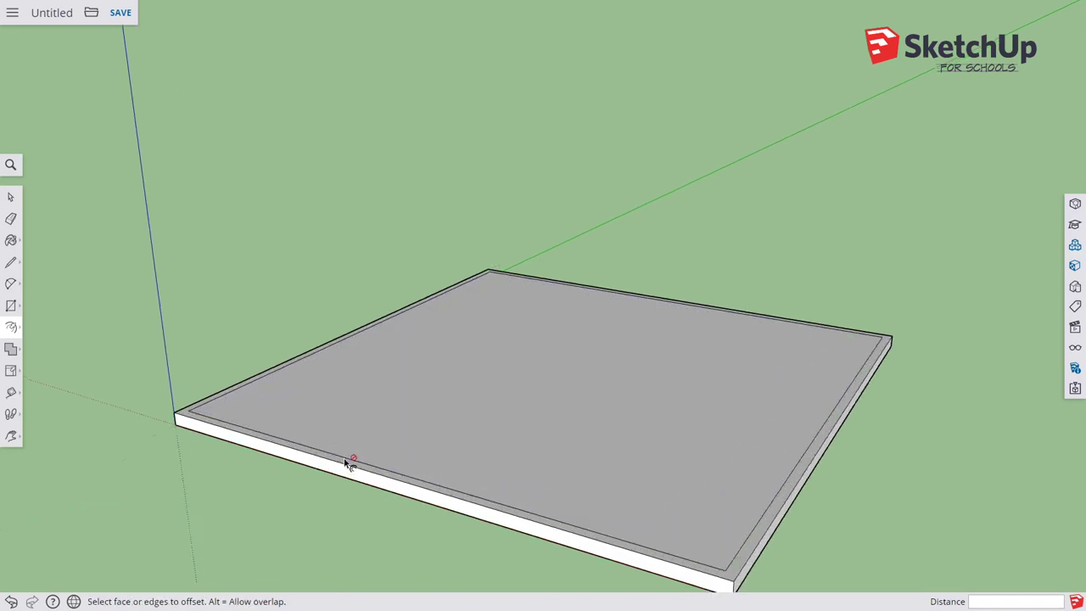
left_click(425, 476)
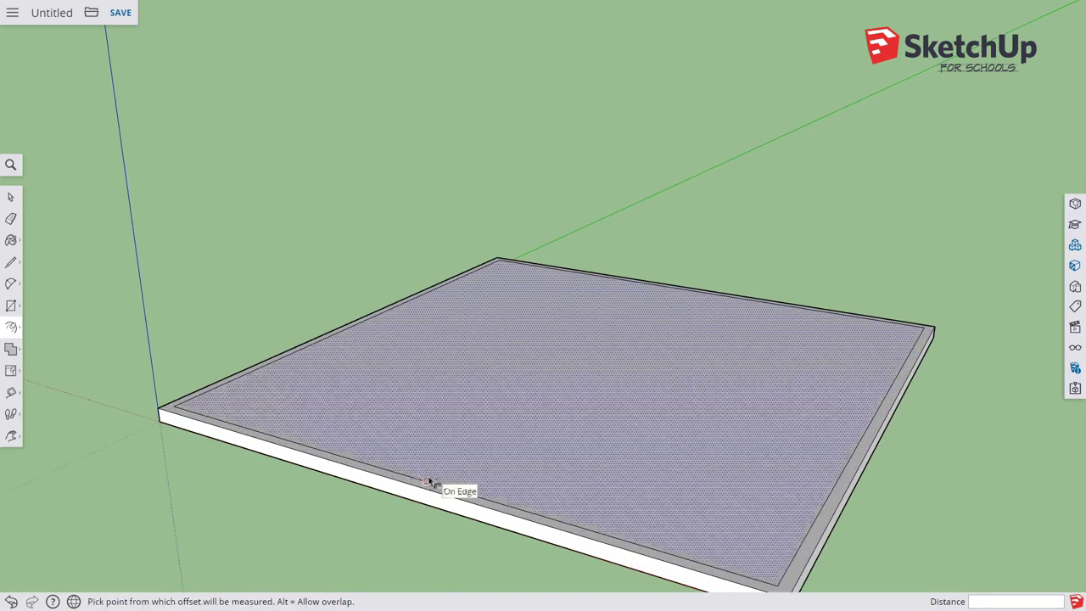
left_click(419, 471)
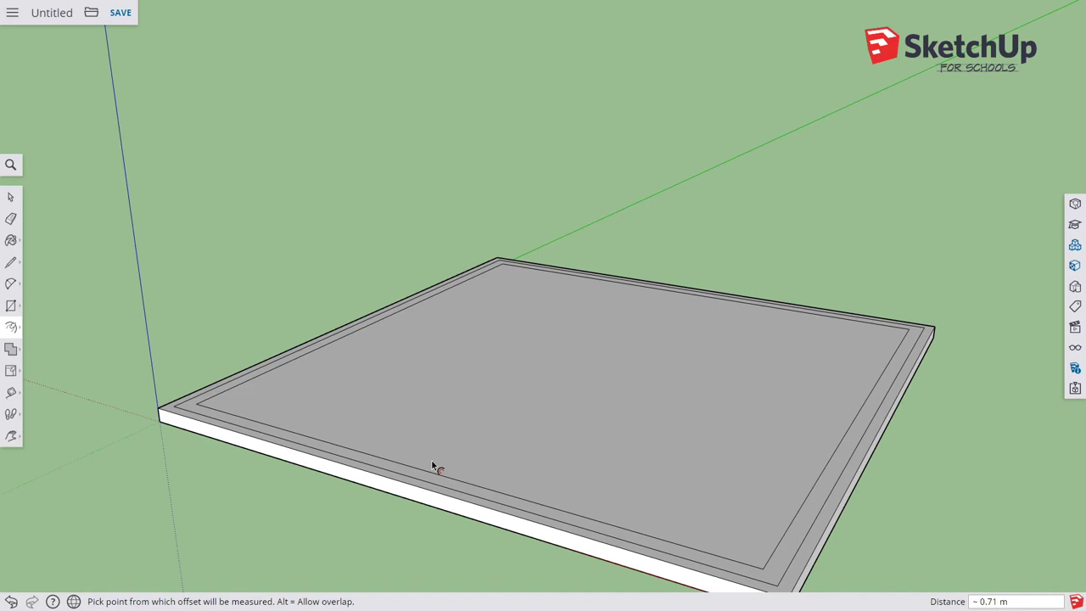
type("2")
key("Return")
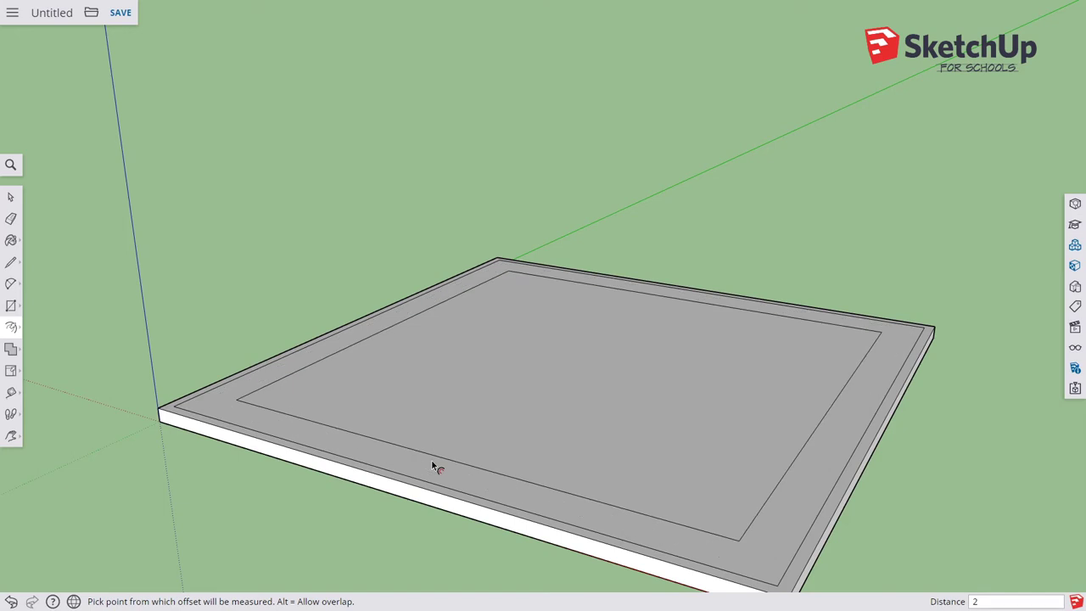
left_click(432, 465)
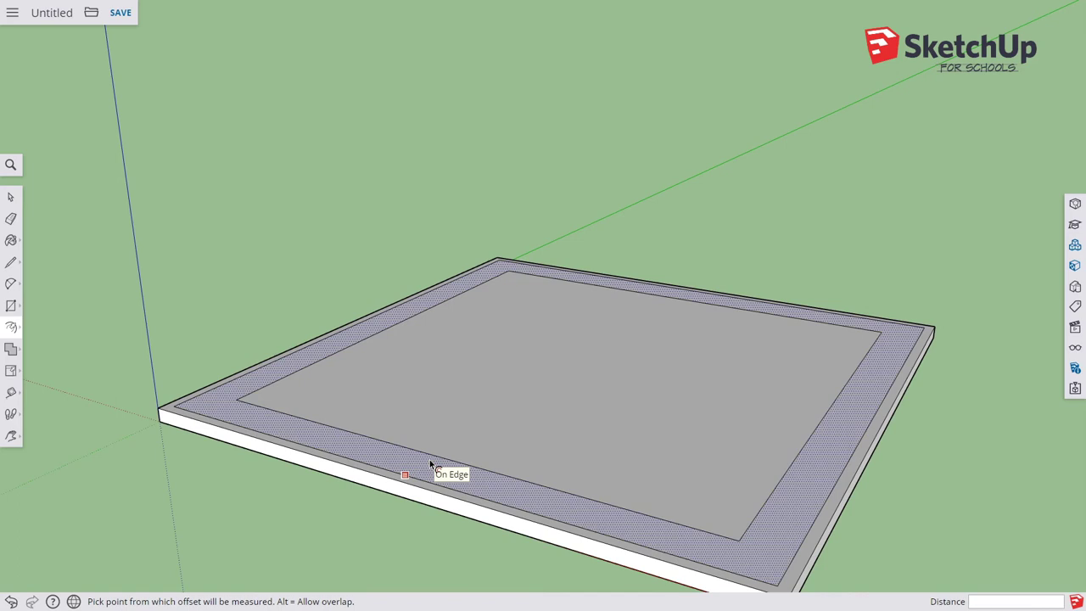
key("Escape")
Step: Offset the central face inward by 0.5 m for the second wall and by 2 m for the second corridor
left_click(441, 450)
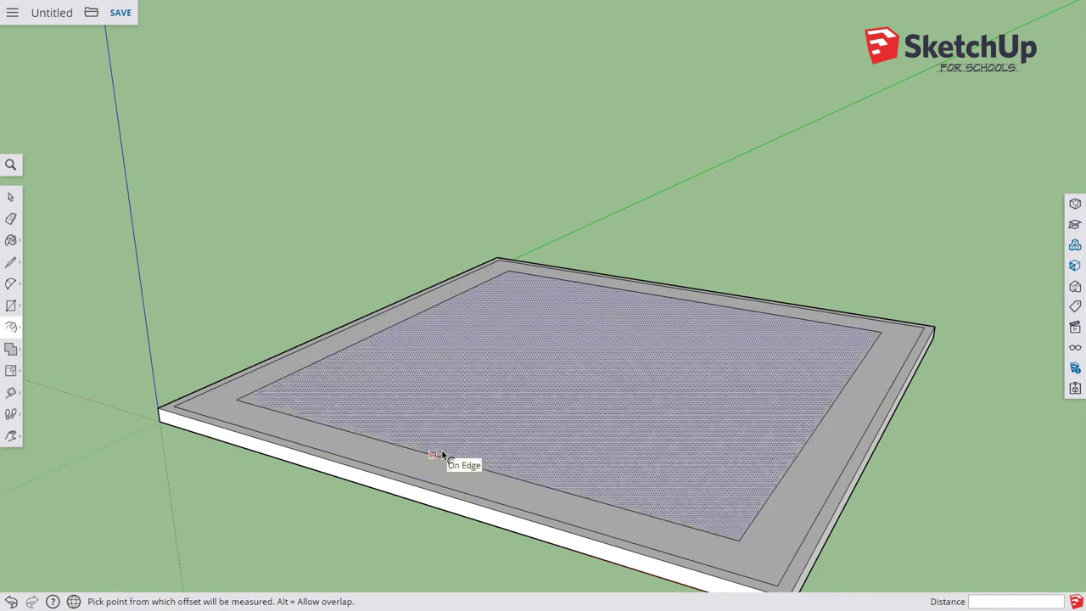
left_click(441, 450)
type("0.5")
key("Return")
left_click(458, 445)
left_click(474, 444)
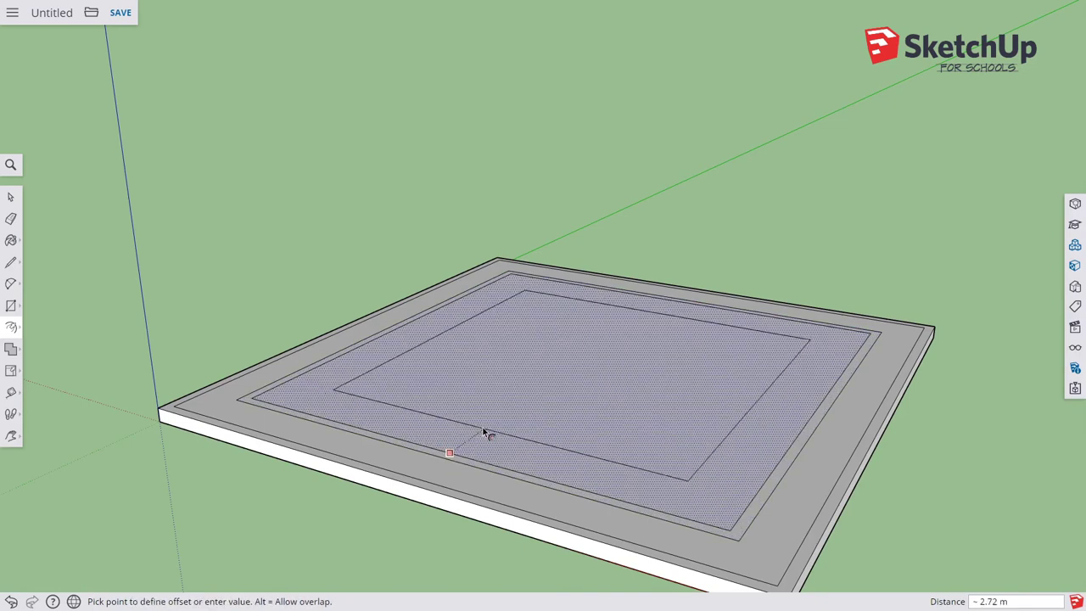
type("2")
key("Return")
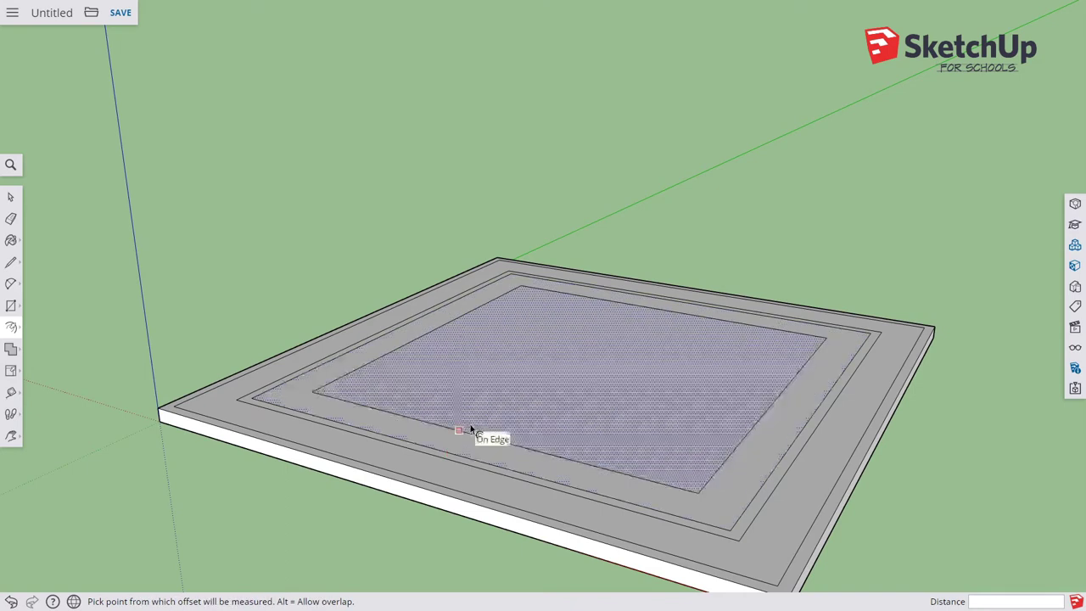
Step: Add the third wall and corridor by offsetting the remaining central face inward 0.5 m, then 2 m
left_click(470, 425)
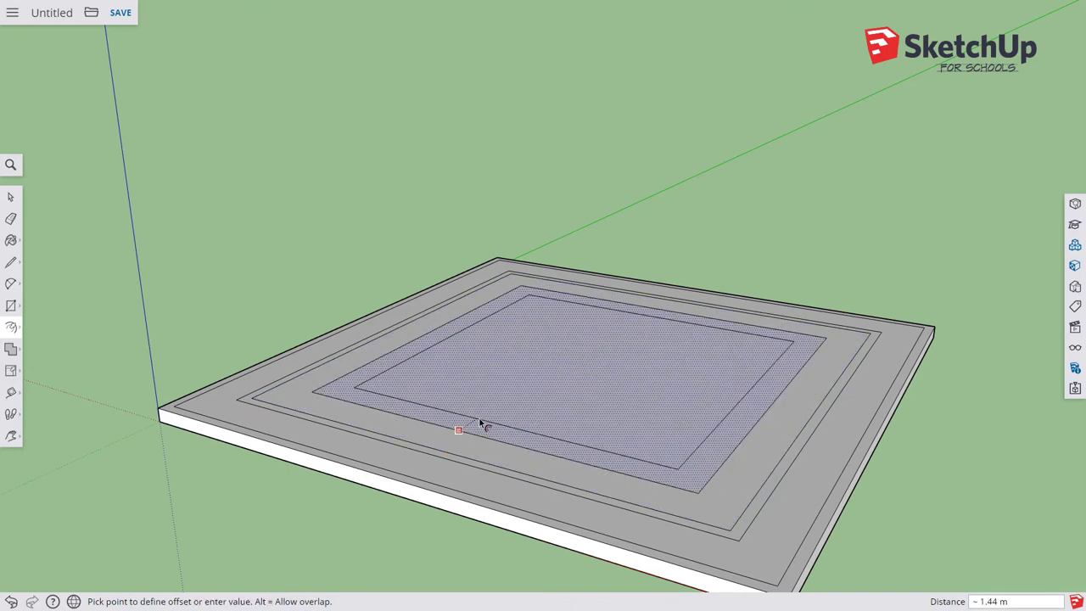
type("0.5")
key("Return")
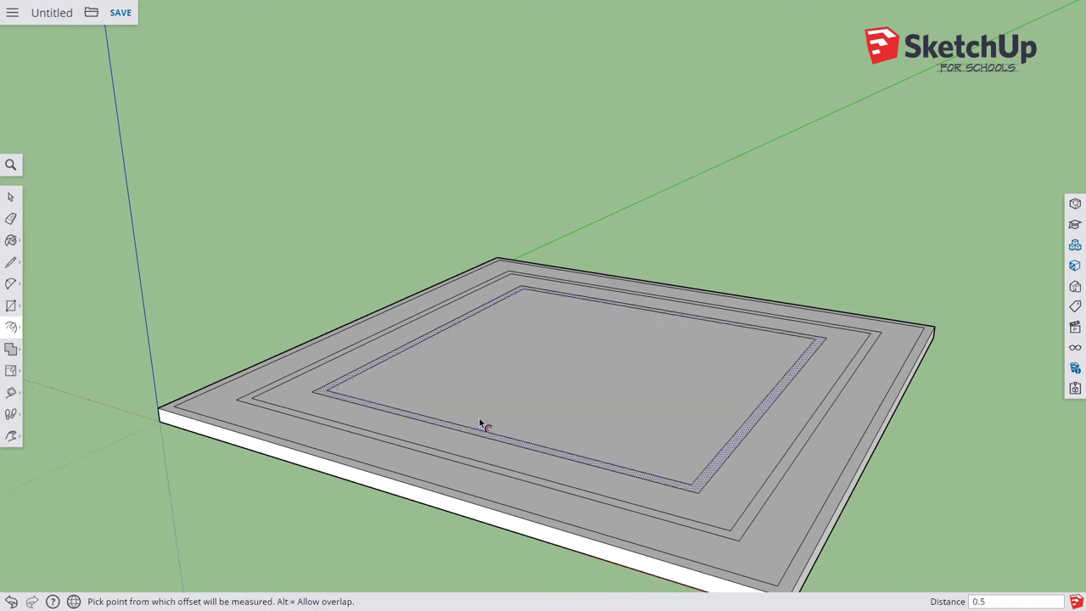
left_click(484, 418)
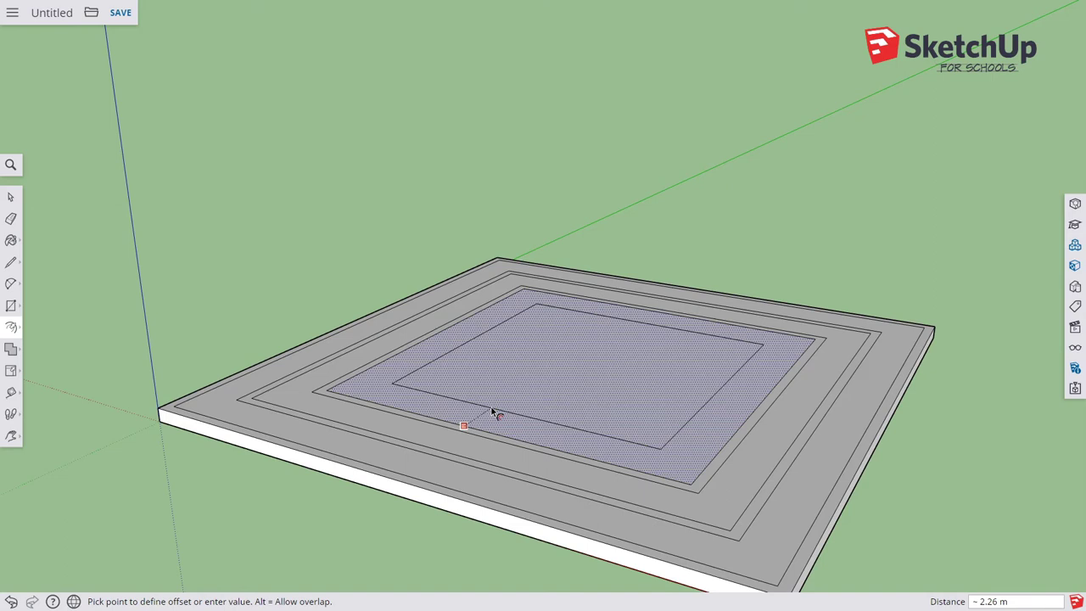
type("2")
key("Return")
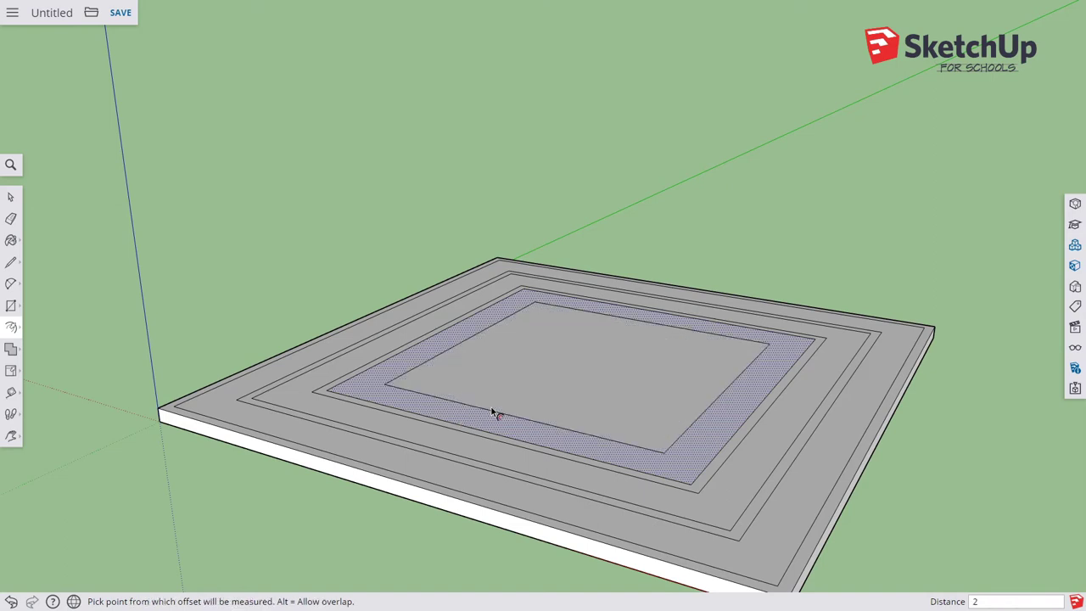
Step: Offset the innermost face inward by 0.5 m to outline the wall around the central room
left_click(495, 412)
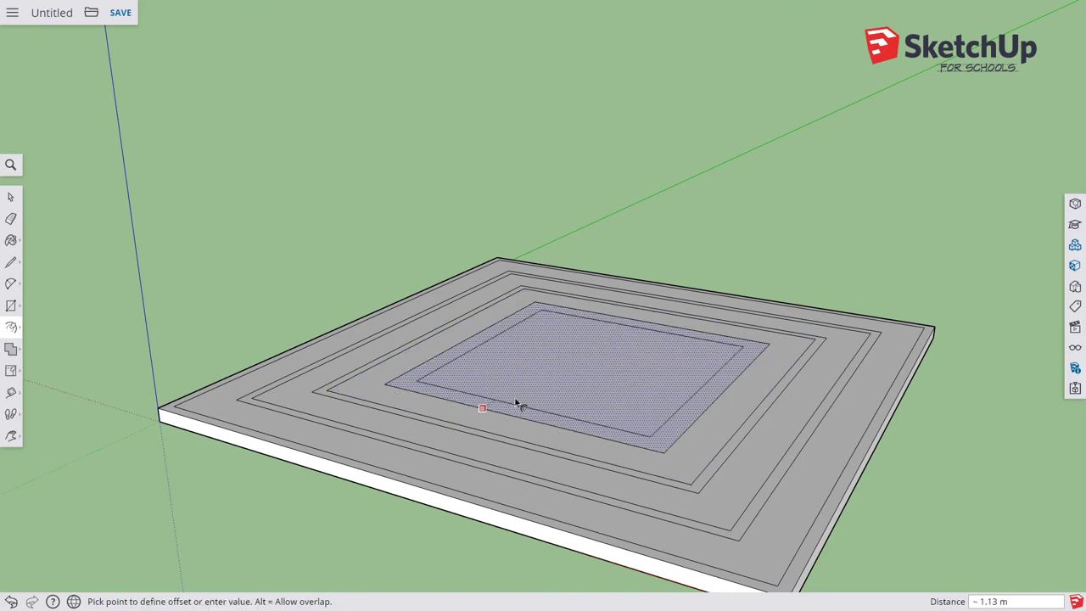
type("0.5")
key("Return")
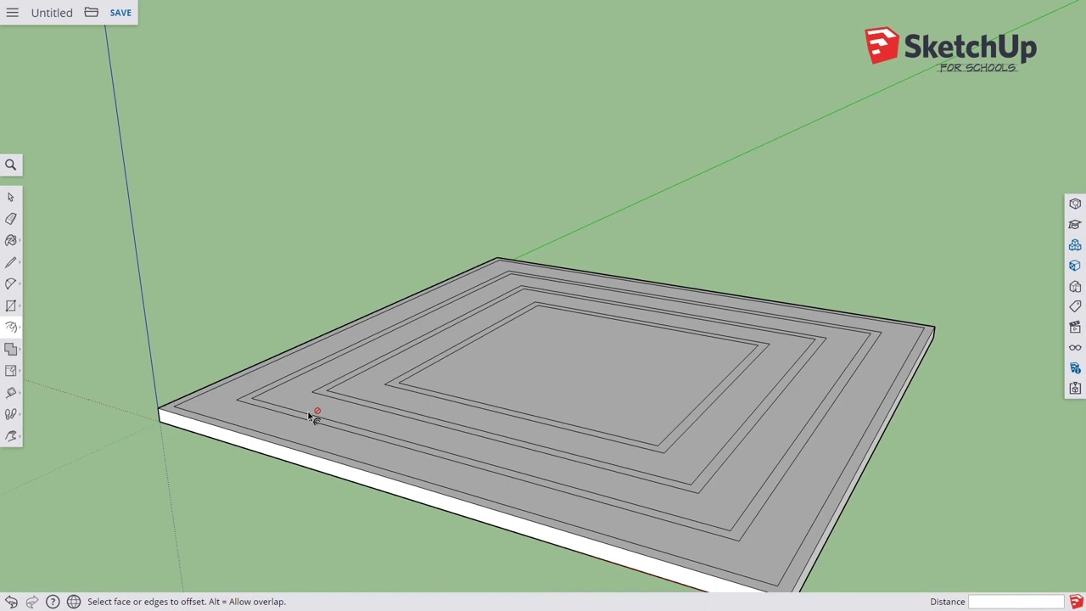
Step: Draw a rectangle across the full thickness of the outer wall strip on the front side, marking an entrance
key("r")
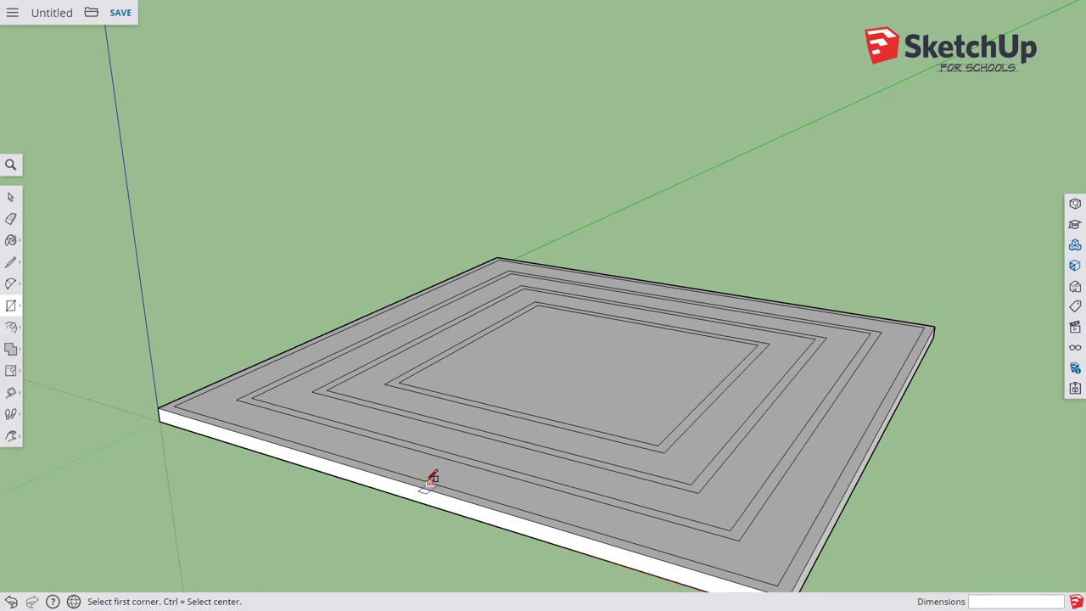
left_click(378, 466)
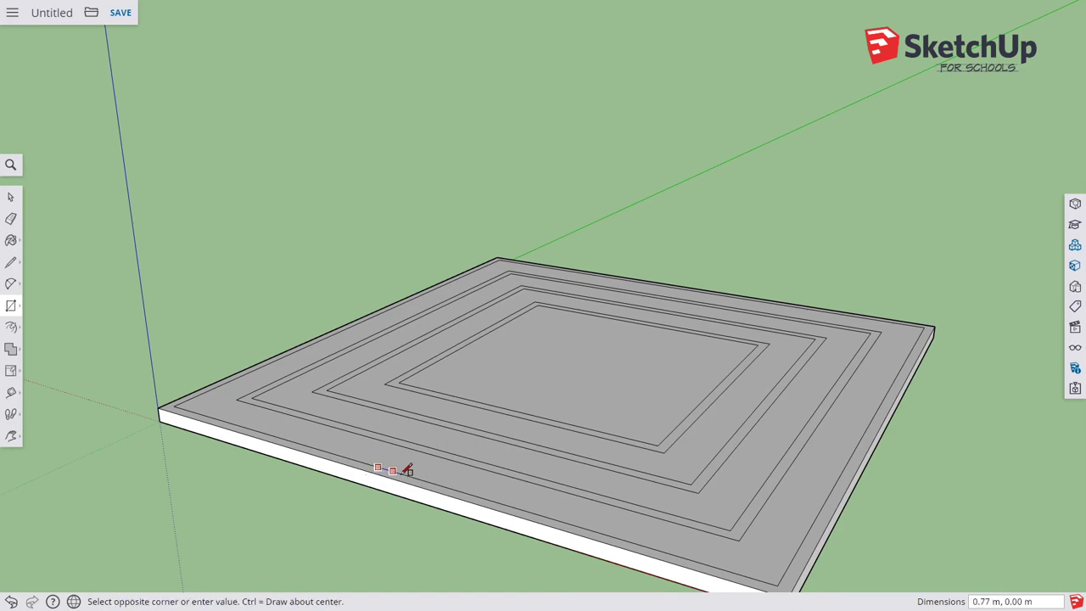
scroll(450, 490, "up", 5)
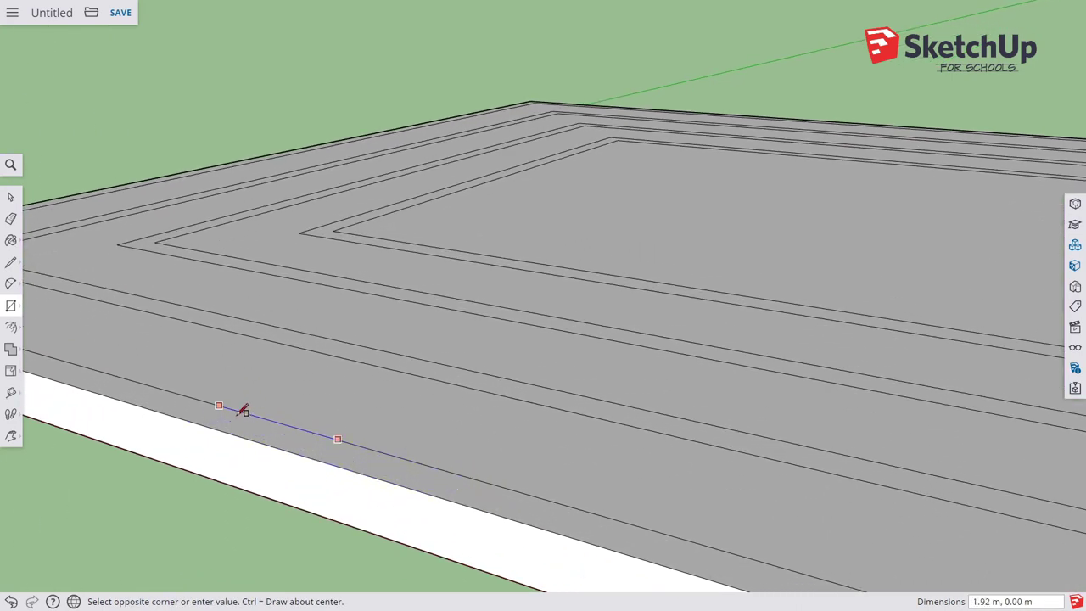
left_click(458, 500)
scroll(462, 500, "down", 4)
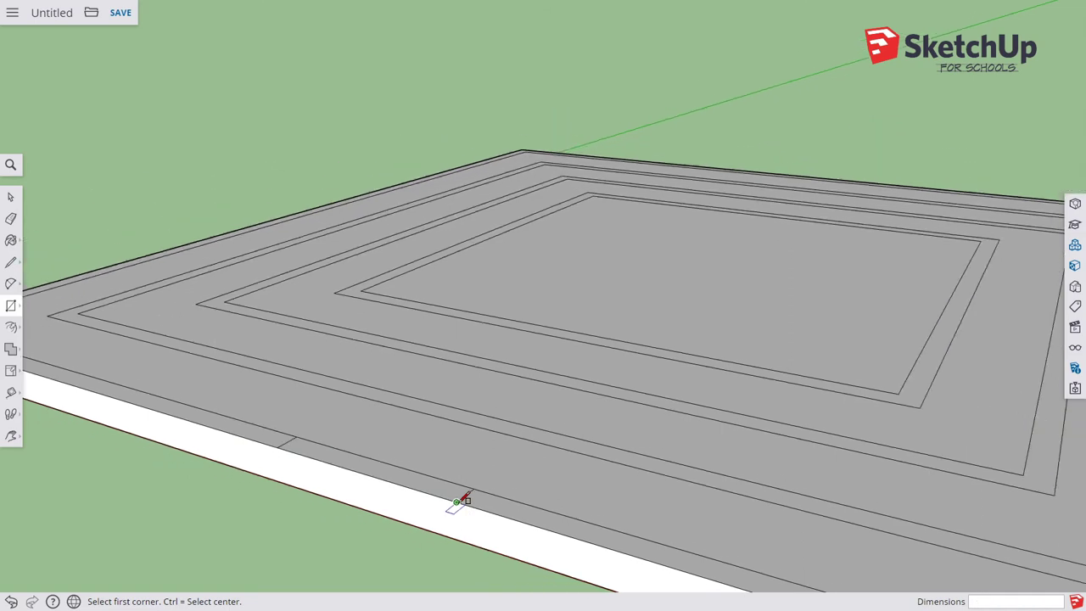
scroll(463, 501, "down", 2)
Step: Erase the inner wall line within the entrance rectangle, and undo the erasure of the slab's front top edge there
key("e")
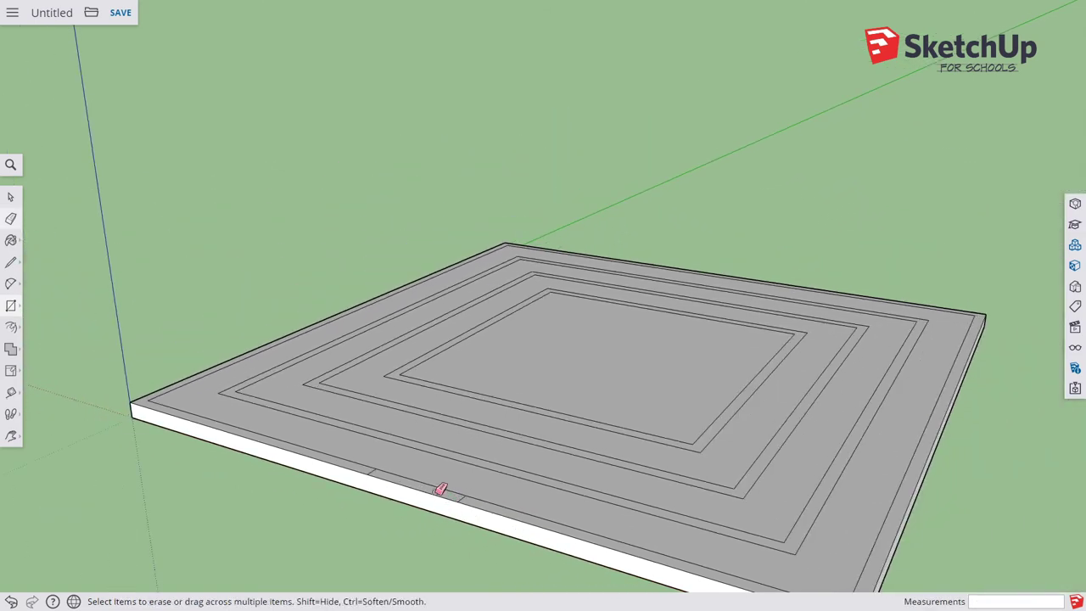
left_click(441, 483)
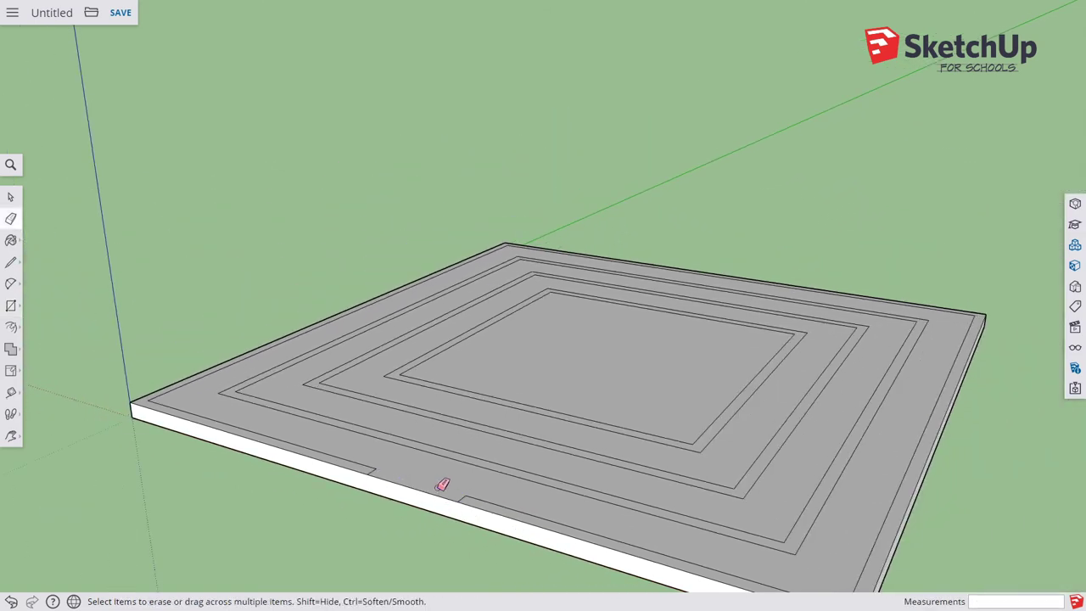
left_click(425, 488)
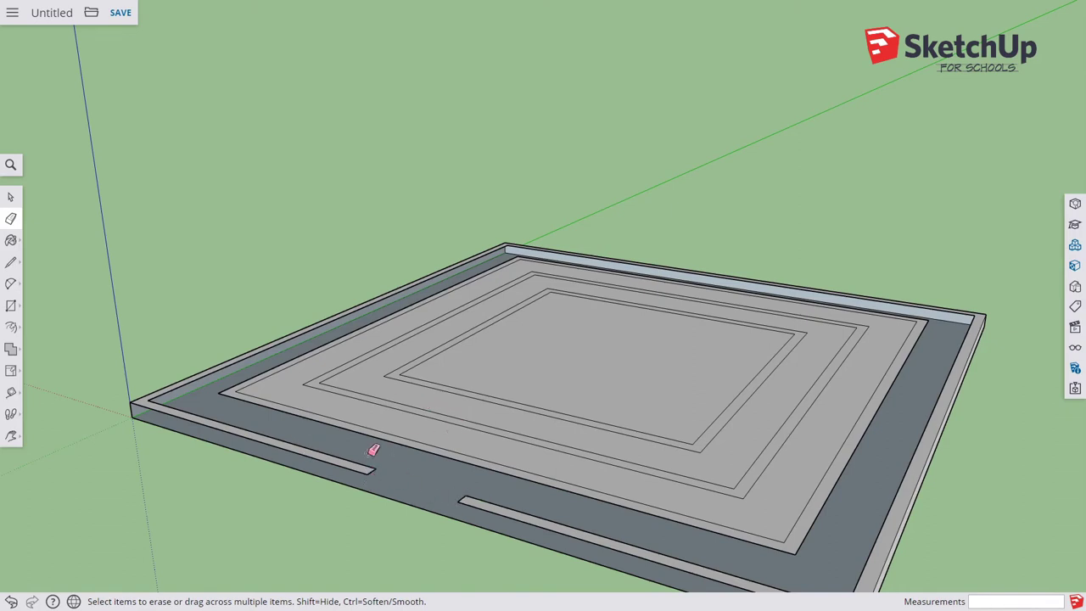
key("ctrl+z")
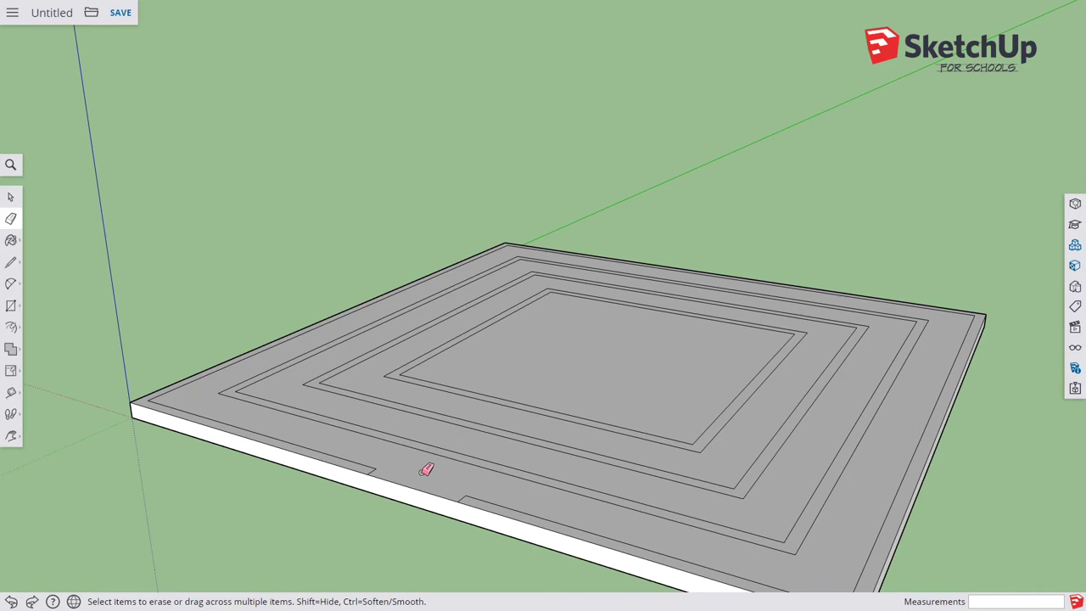
Step: Push/Pull the outer wall strip upward by 3 m, leaving the entrance gap open
key("p")
left_click_drag(479, 510, 511, 361)
type("3")
key("Return")
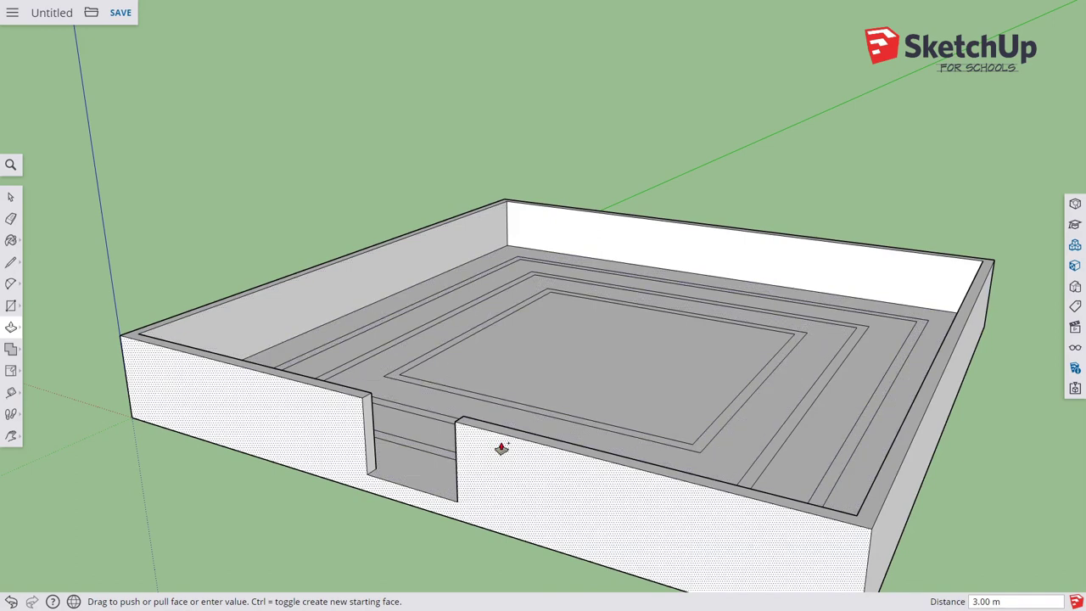
Step: Undo the outer wall's Push/Pull and draw a rectangle bridging the corridor between the outer and second walls on the right side
key("ctrl+z")
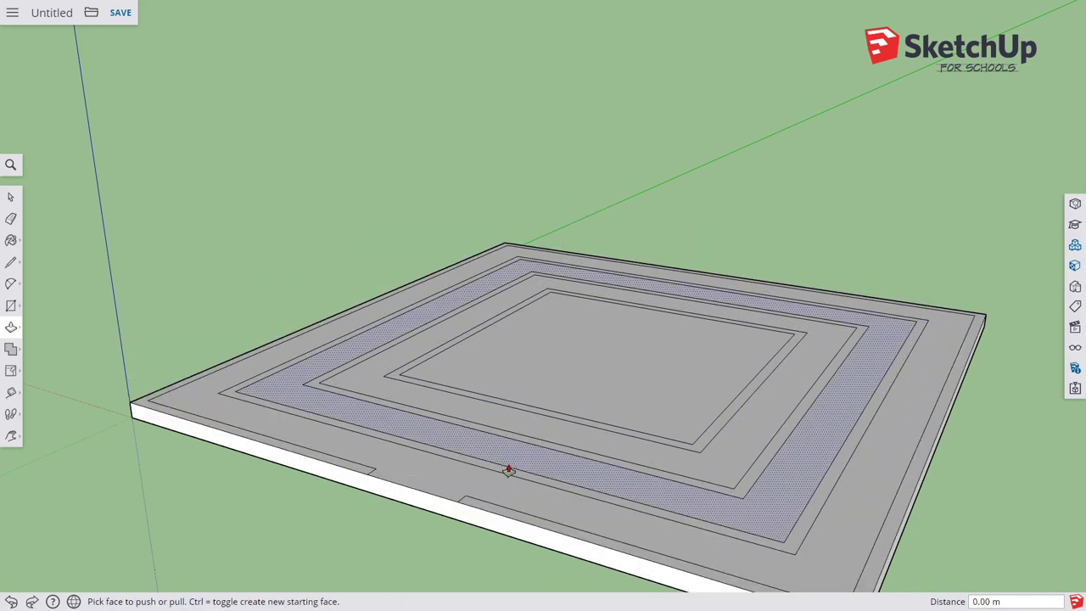
key("r")
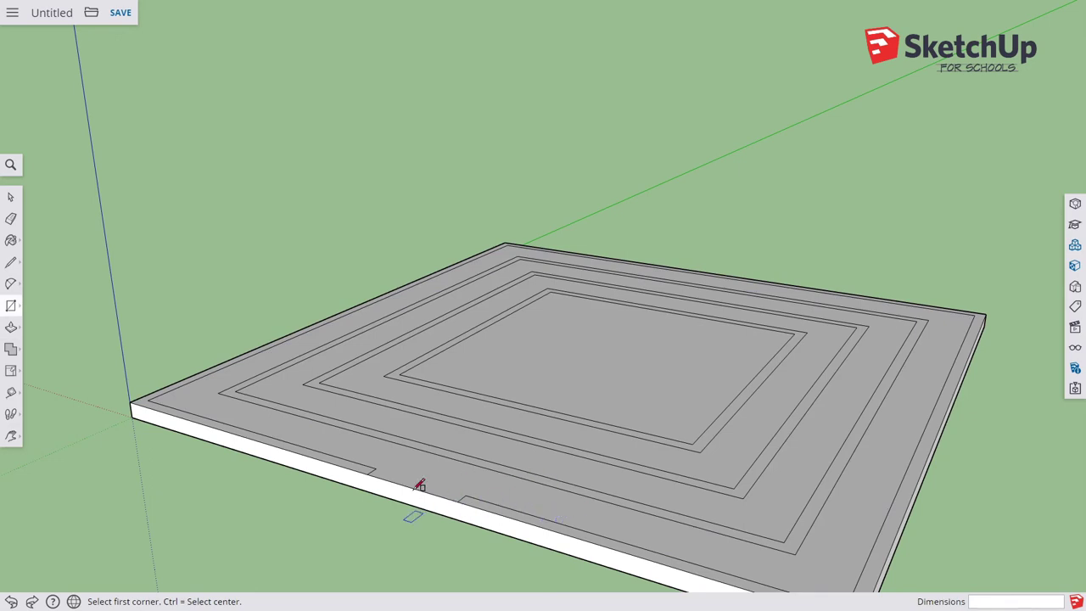
left_click(825, 501)
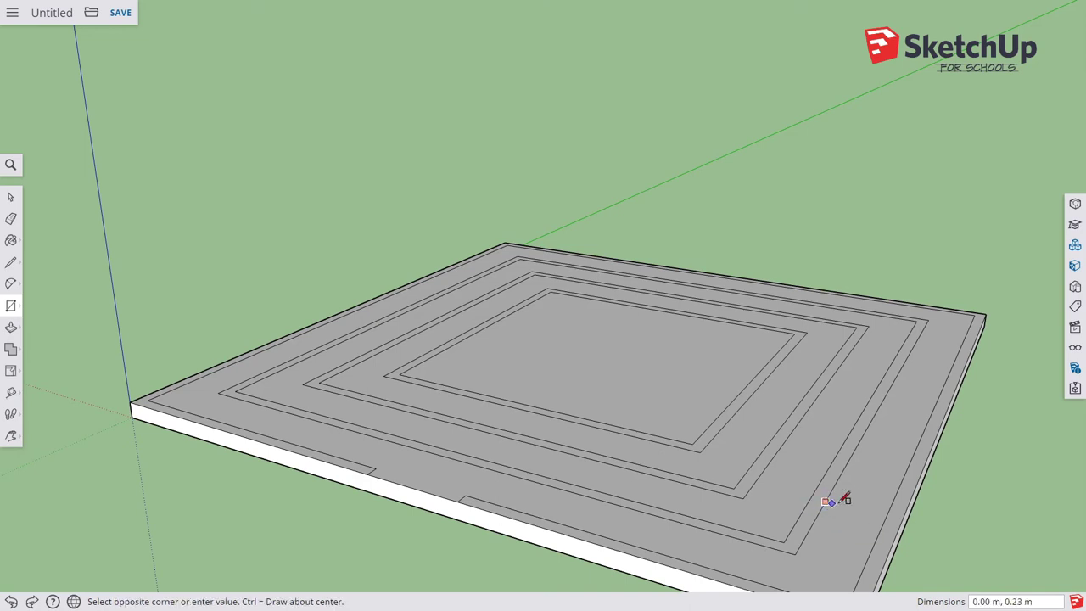
left_click(894, 501)
scroll(887, 513, "up", 2)
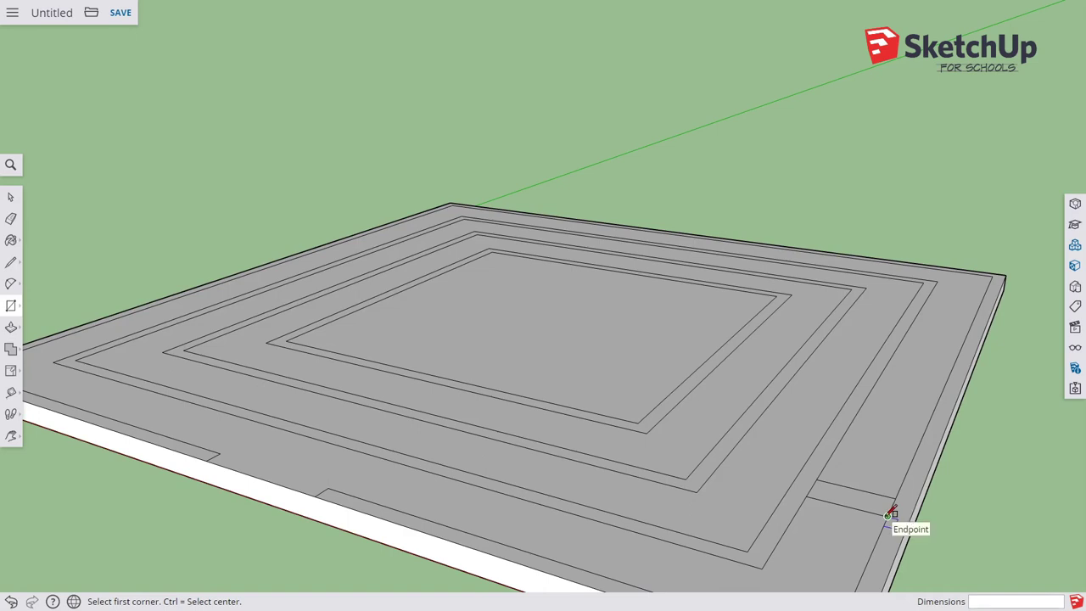
Step: Erase the wall lines at both ends of the bridging rectangle to merge it with the outer and second walls
key("e")
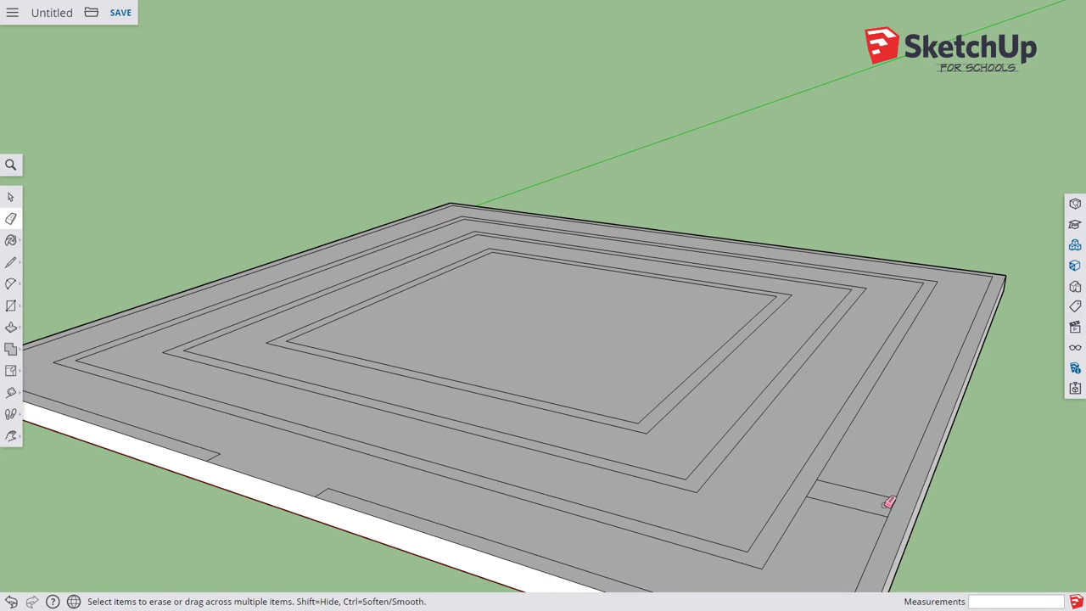
left_click_drag(893, 504, 898, 505)
scroll(809, 497, "down", 1)
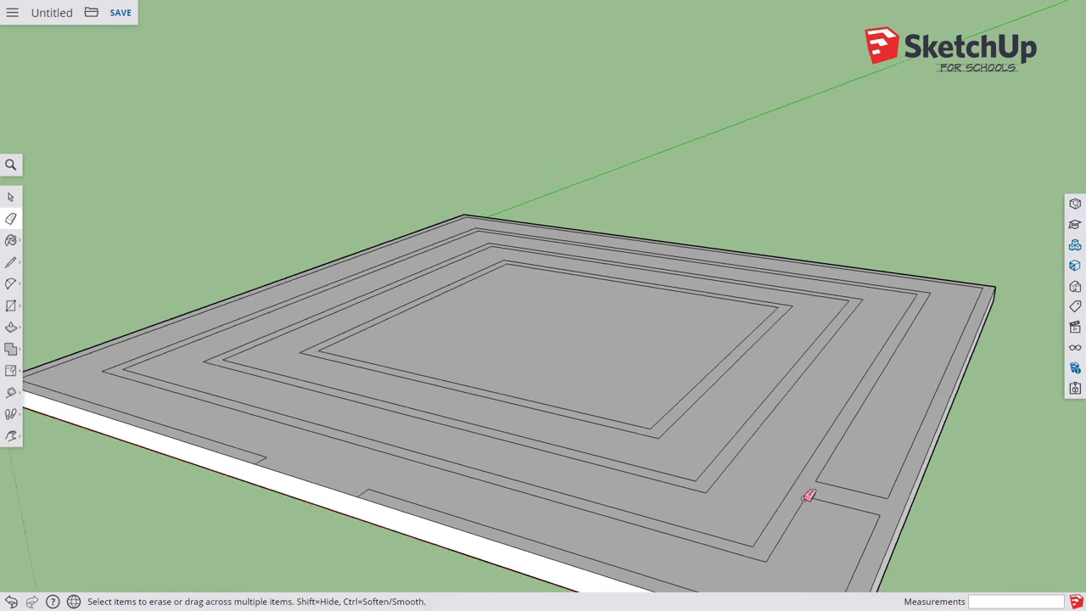
scroll(809, 496, "down", 2)
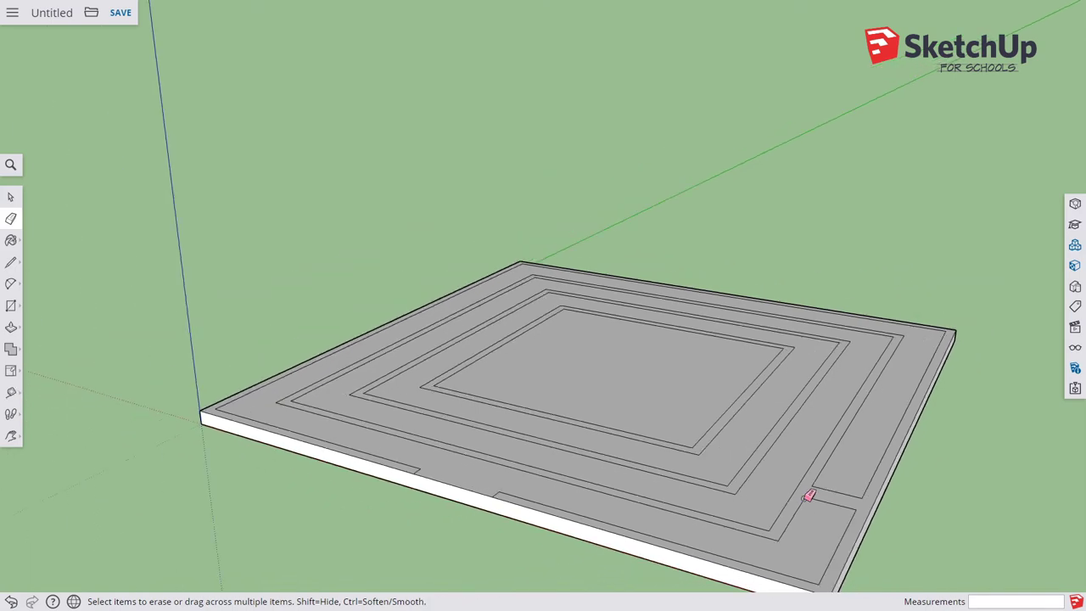
Step: Try raising the connected outer and second walls by 4 m with Push/Pull, and undo the extrusion
key("p")
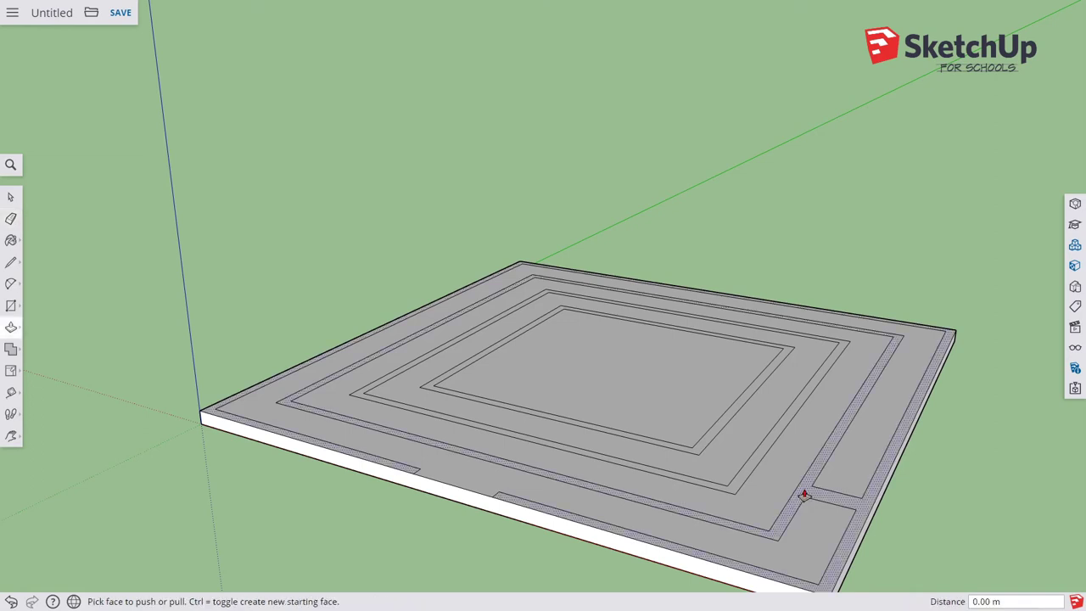
left_click_drag(805, 494, 804, 481)
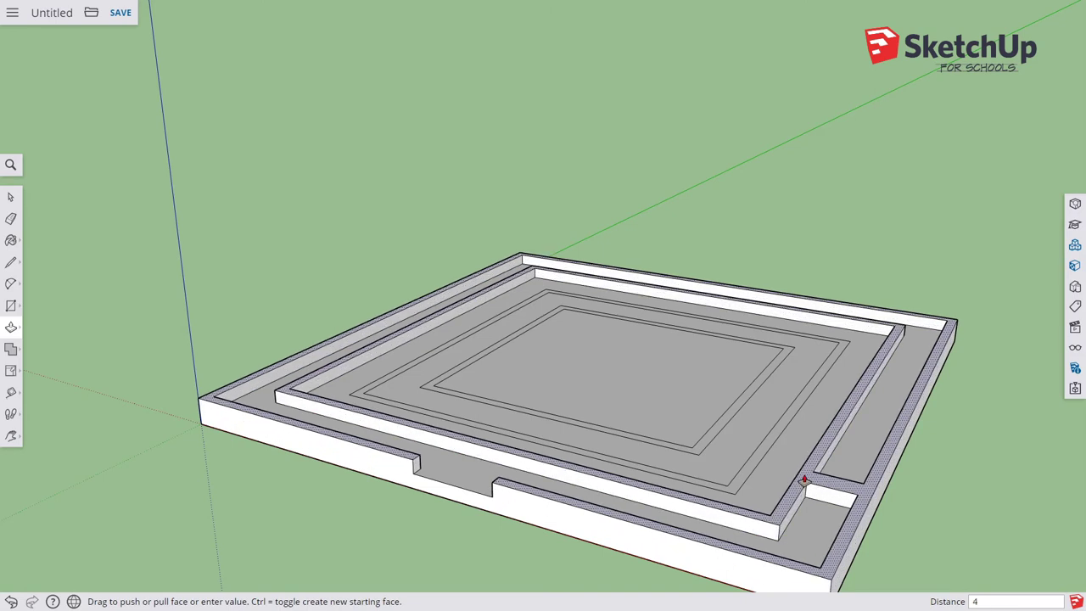
key("Return")
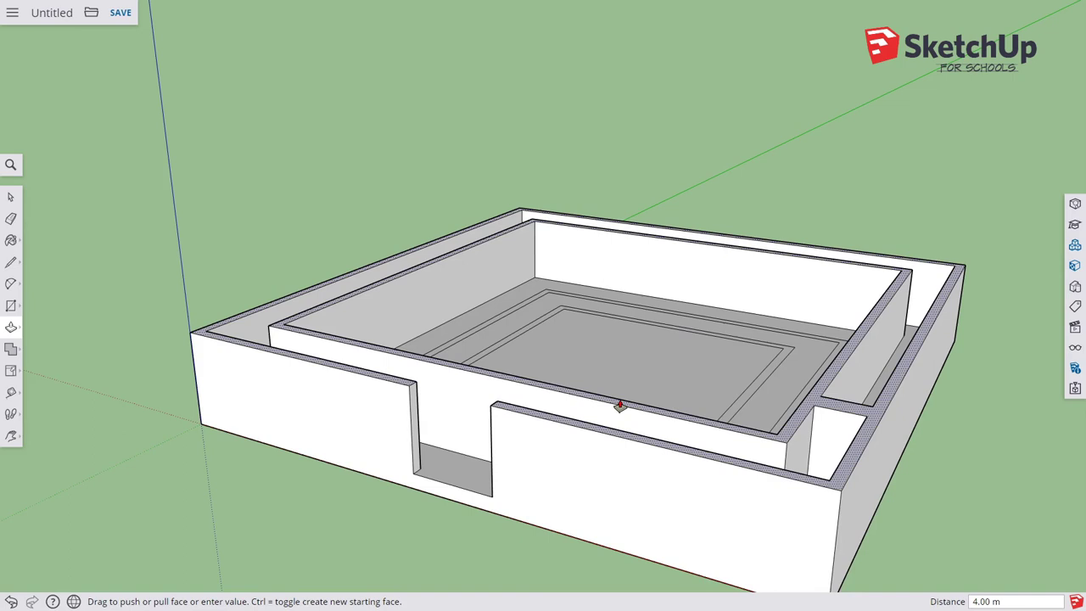
key("ctrl+z")
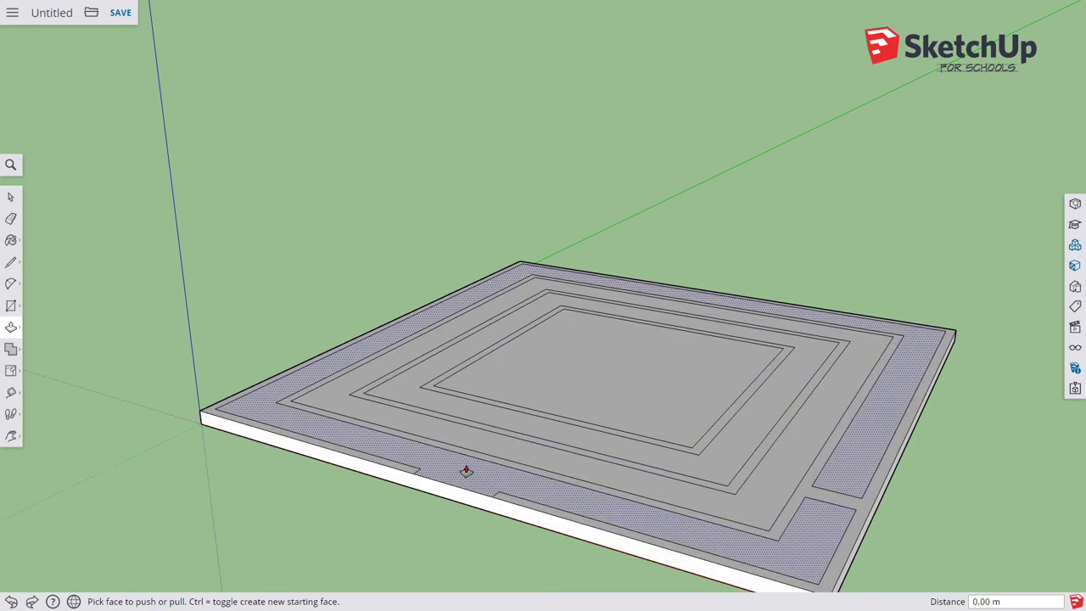
Step: Draw a rectangle about 3.16 m by 0.50 m across the second wall strip on the left side, marking a gap
scroll(330, 374, "up", 6)
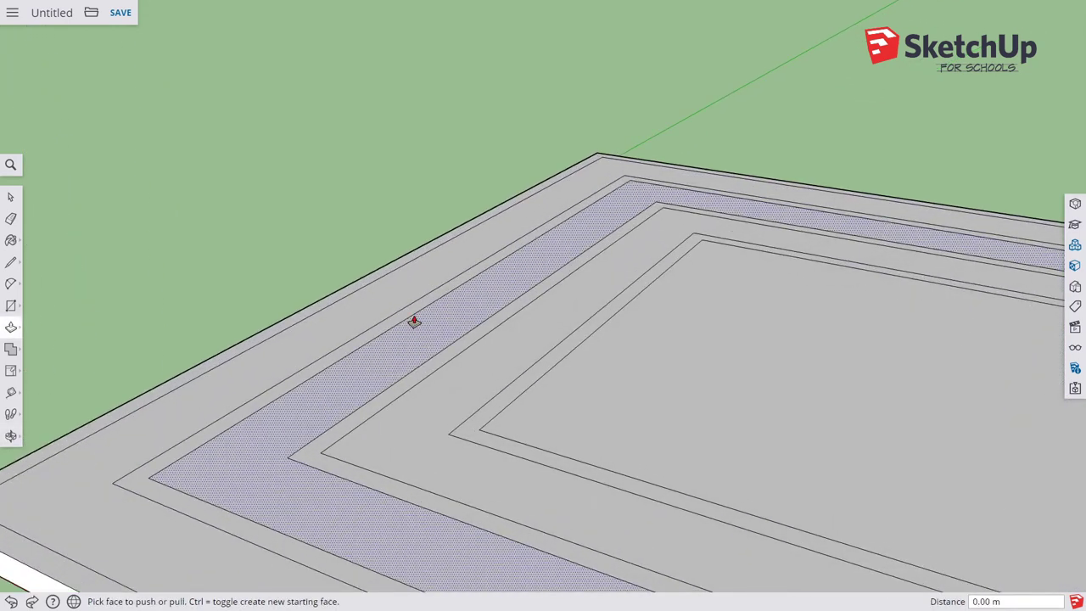
key("r")
left_click(371, 327)
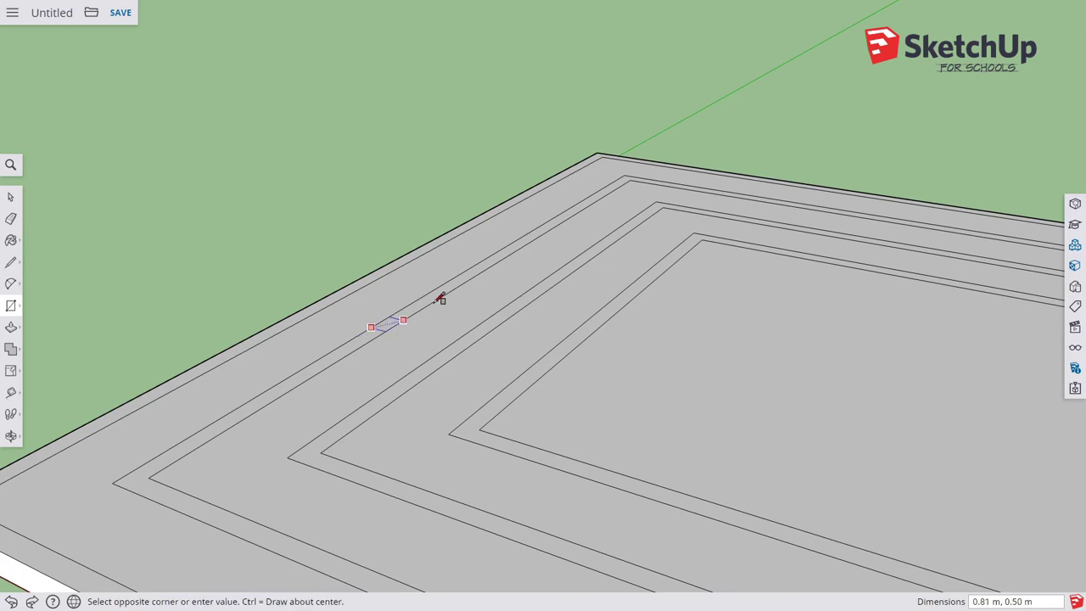
scroll(376, 325, "up", 4)
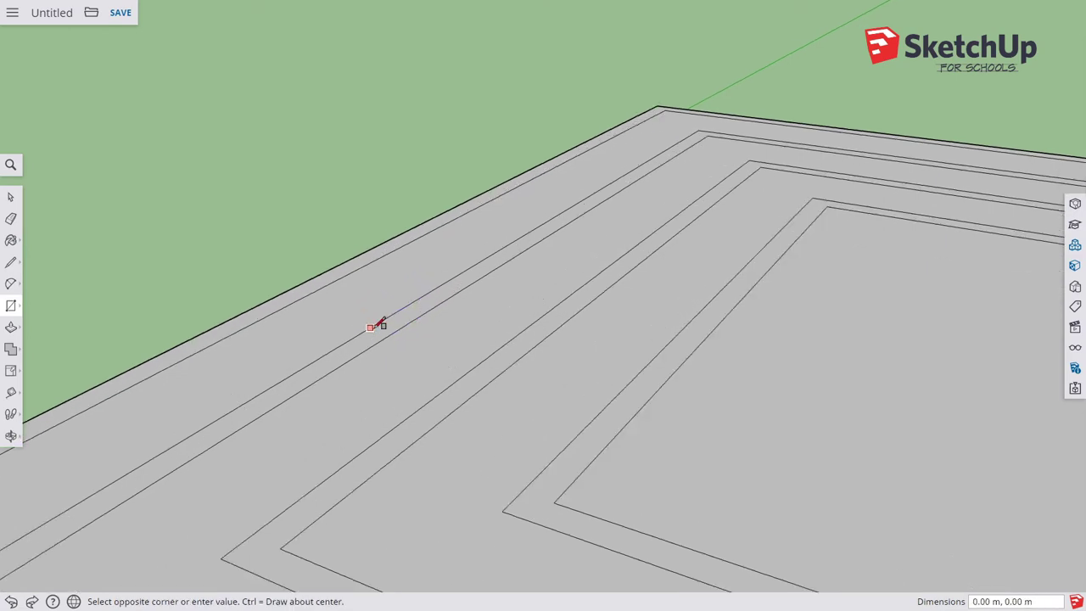
left_click(518, 254)
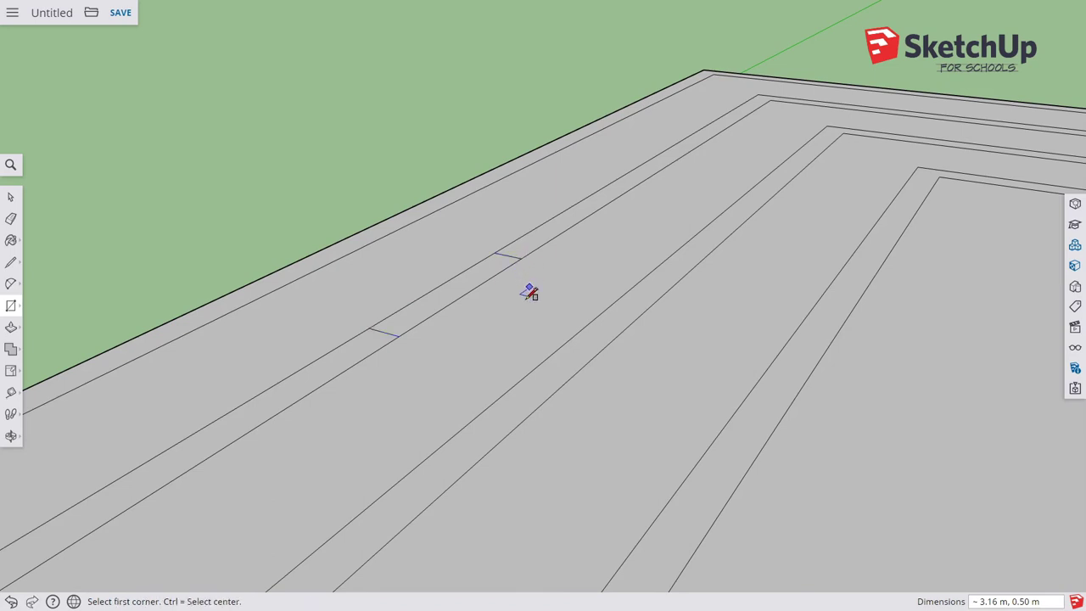
Step: Erase the two wall lines inside the marked rectangle to open the gap in the second wall's left side
scroll(523, 299, "down", 2)
scroll(521, 308, "down", 1)
key("e")
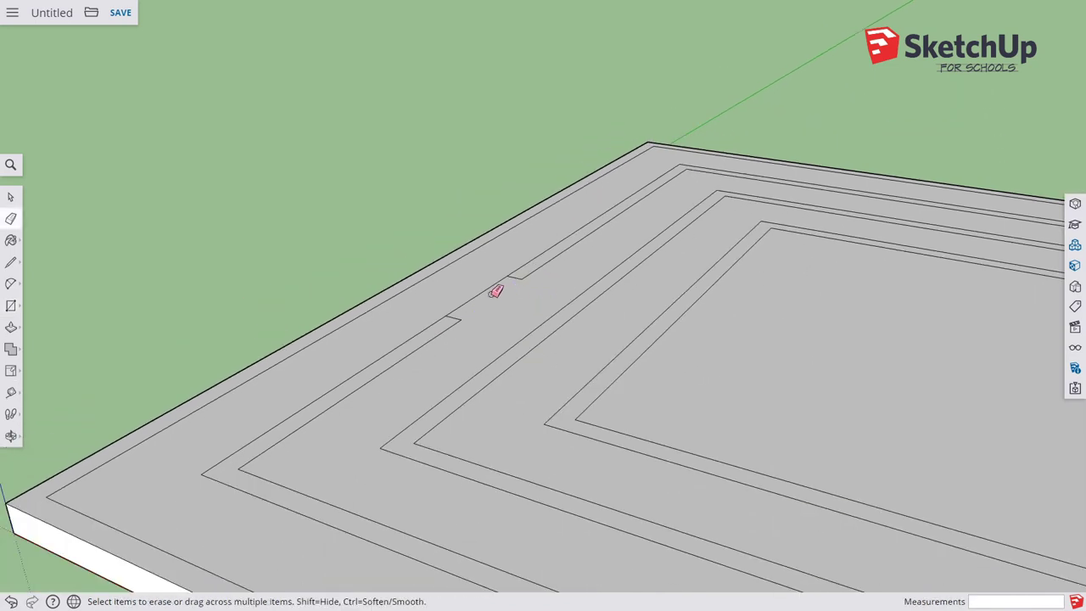
left_click_drag(492, 291, 484, 292)
scroll(489, 296, "down", 1)
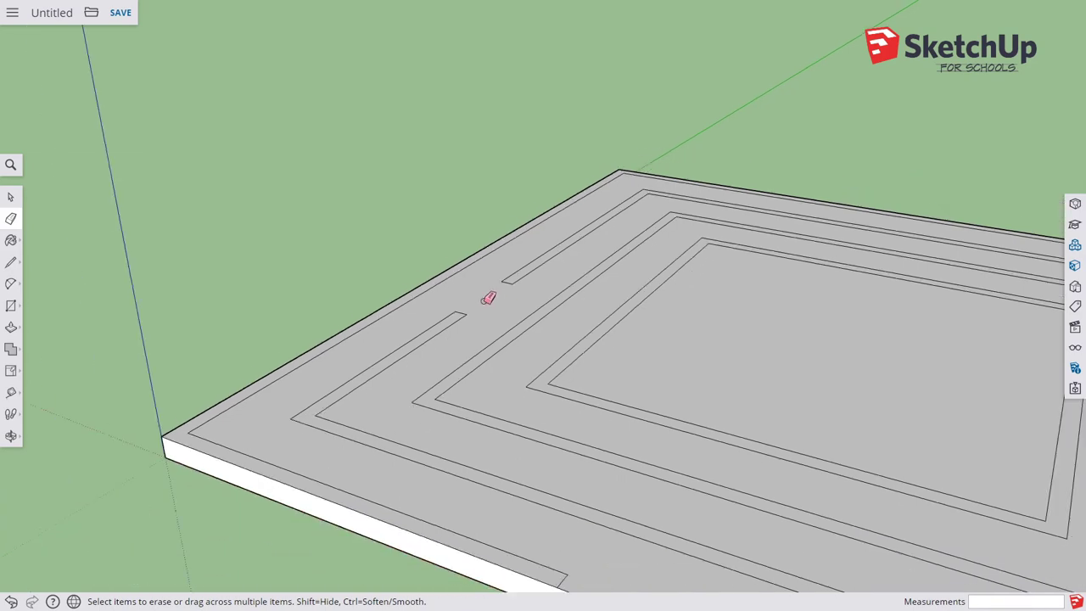
scroll(476, 311, "down", 1)
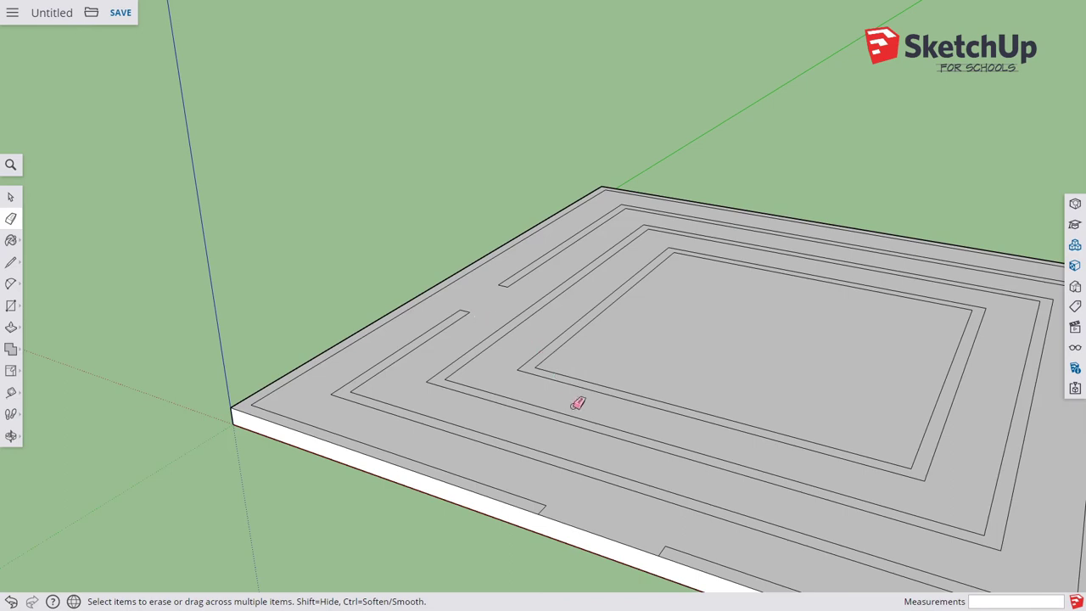
Step: Draw a rectangle across the third wall strip on the front side and erase its long edges to open a gap
key("r")
left_click(649, 438)
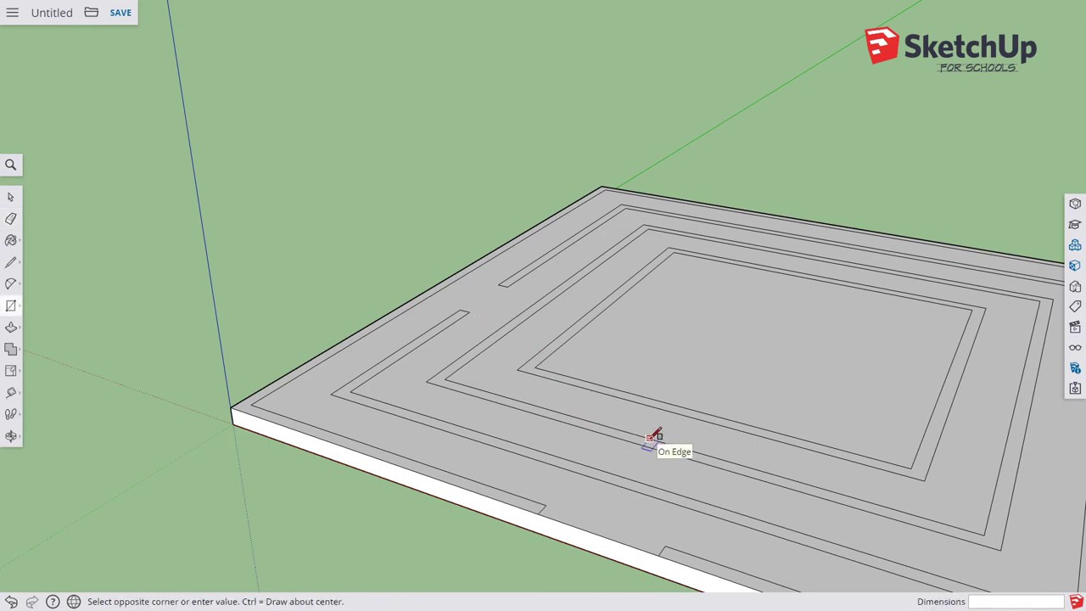
left_click(754, 471)
key("e")
left_click(724, 456)
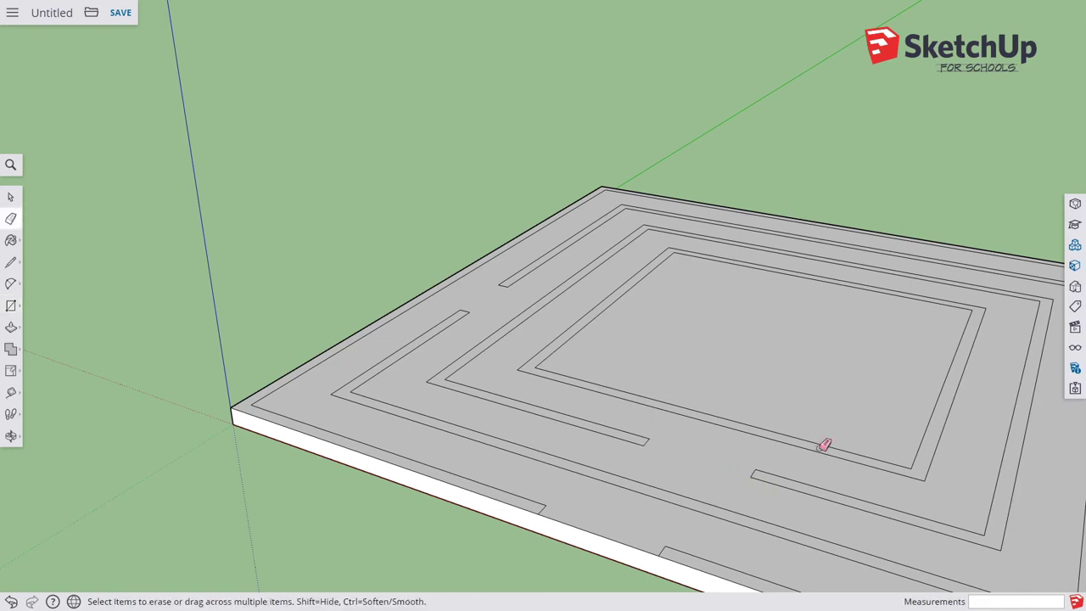
Step: Draw a rectangle about 3.47 m by 0.50 m across the innermost wall's right side and erase its long edges to open a gap
key("r")
left_click(934, 406)
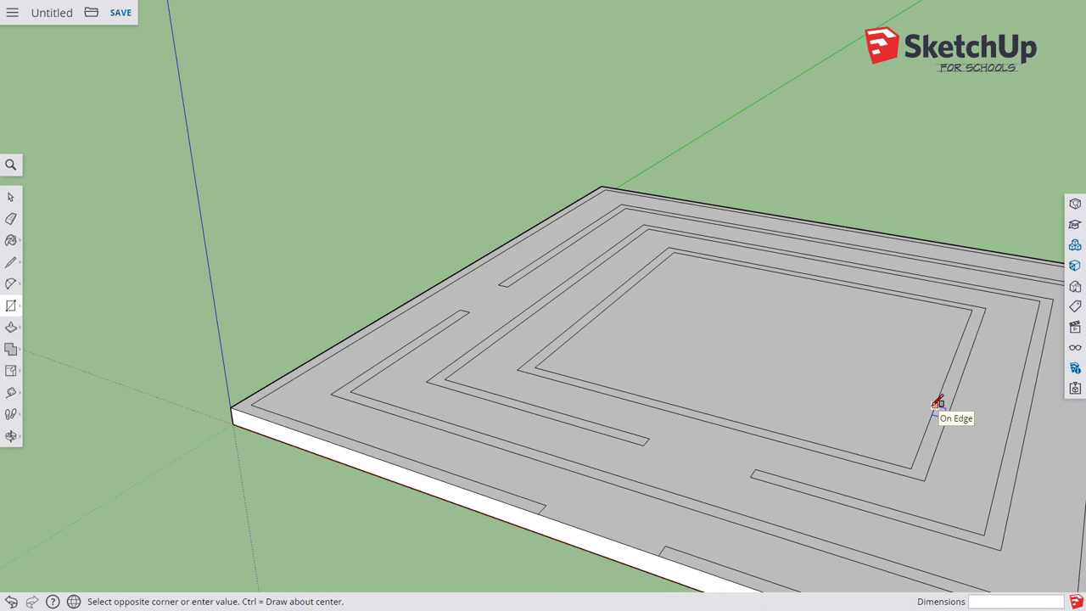
left_click(967, 367)
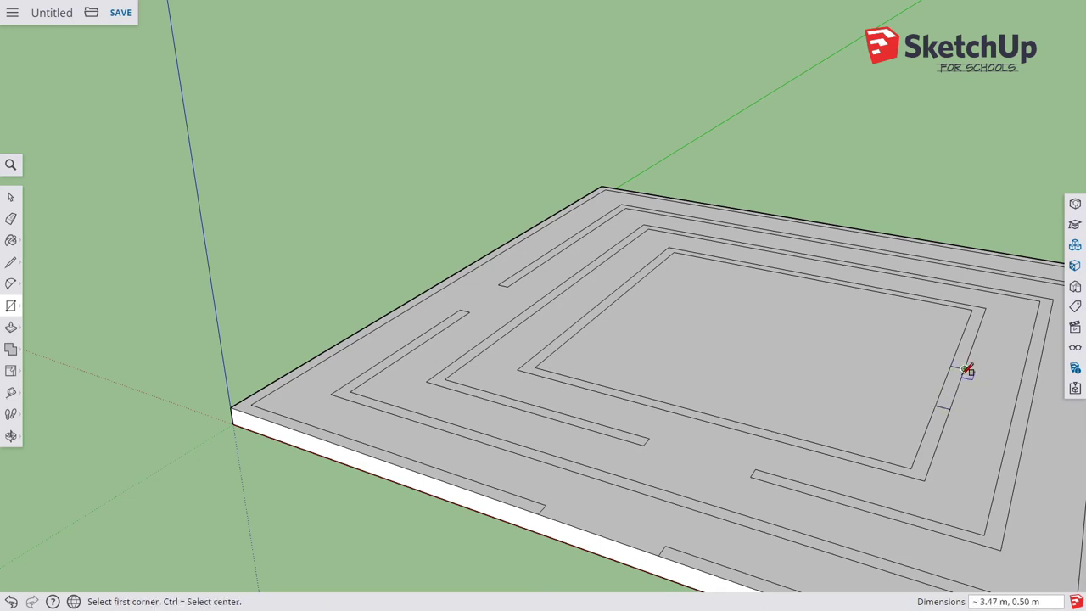
key("e")
left_click_drag(962, 388, 933, 412)
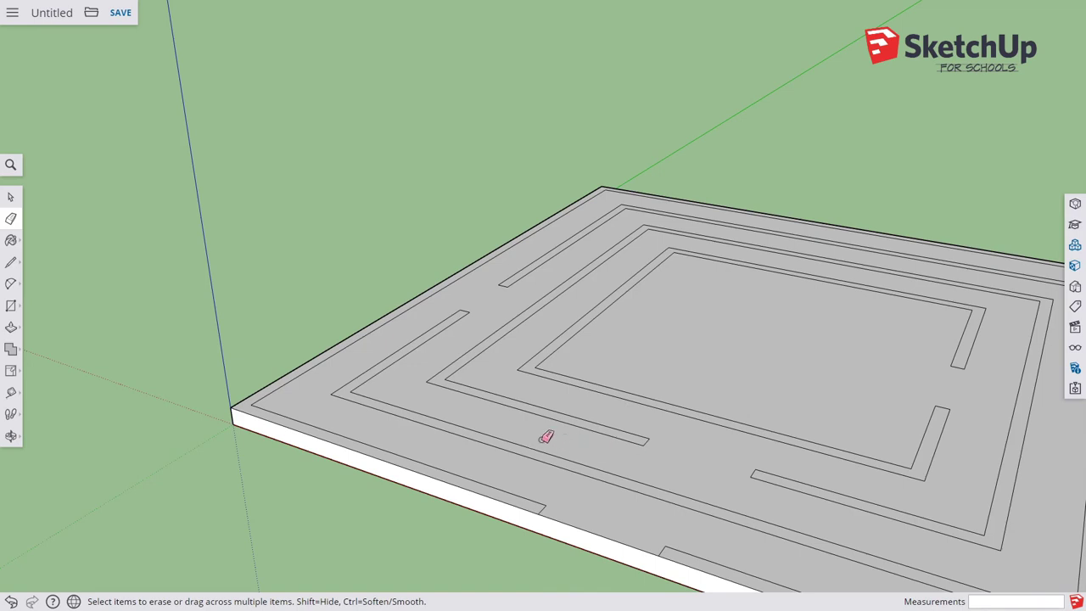
Step: Draw a narrow rectangle spanning the 2 m corridor between the second and third walls on the back side
key("r")
left_click(732, 225)
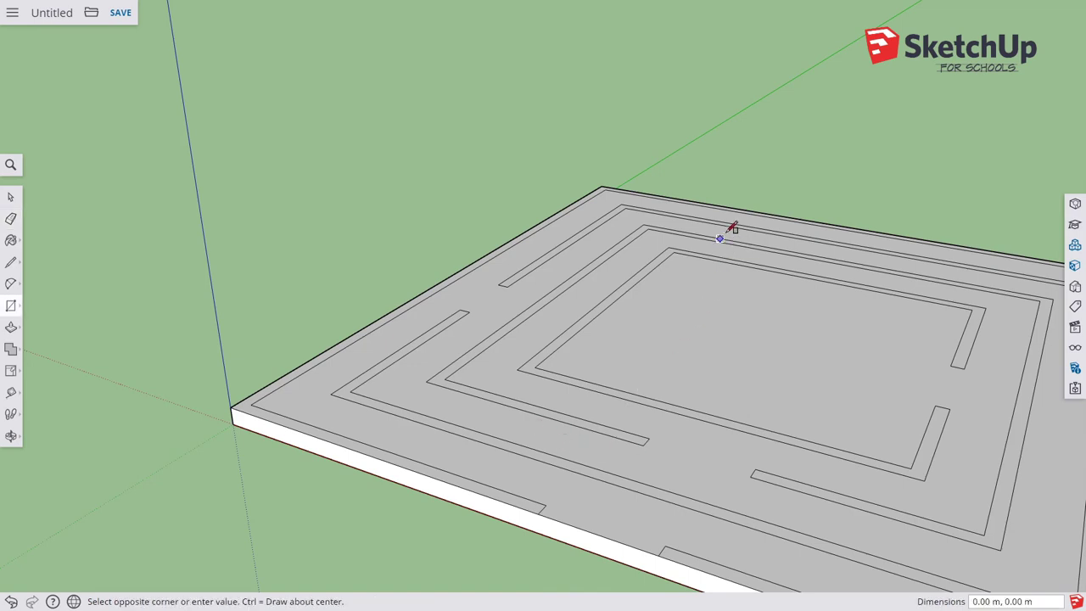
scroll(736, 227, "up", 2)
scroll(741, 225, "up", 3)
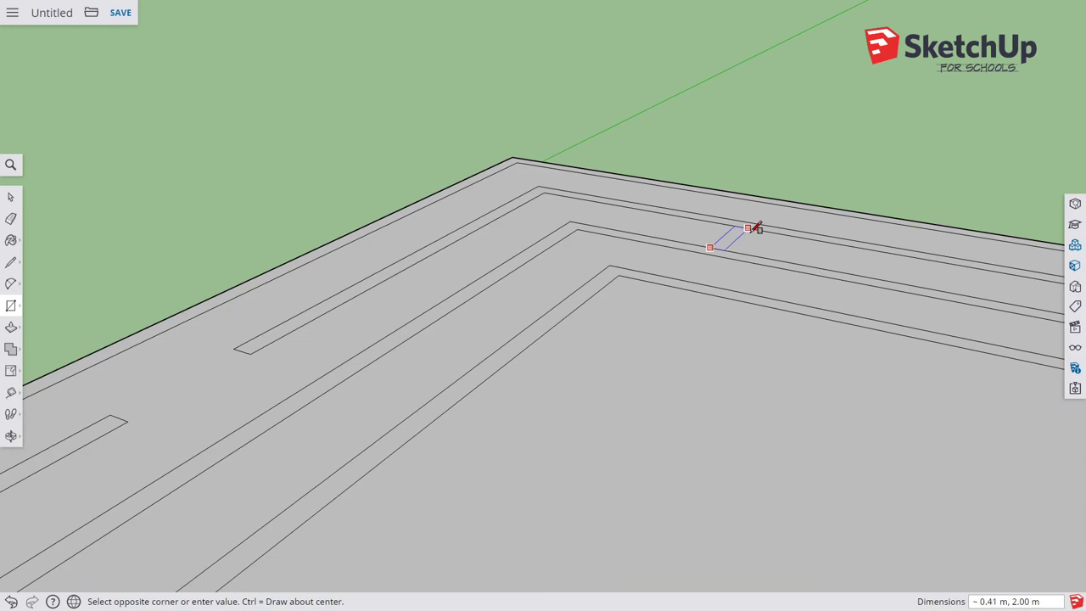
left_click(759, 229)
Step: Erase the wall lines at both ends of the back-side rectangle to merge it with the second and third walls
key("e")
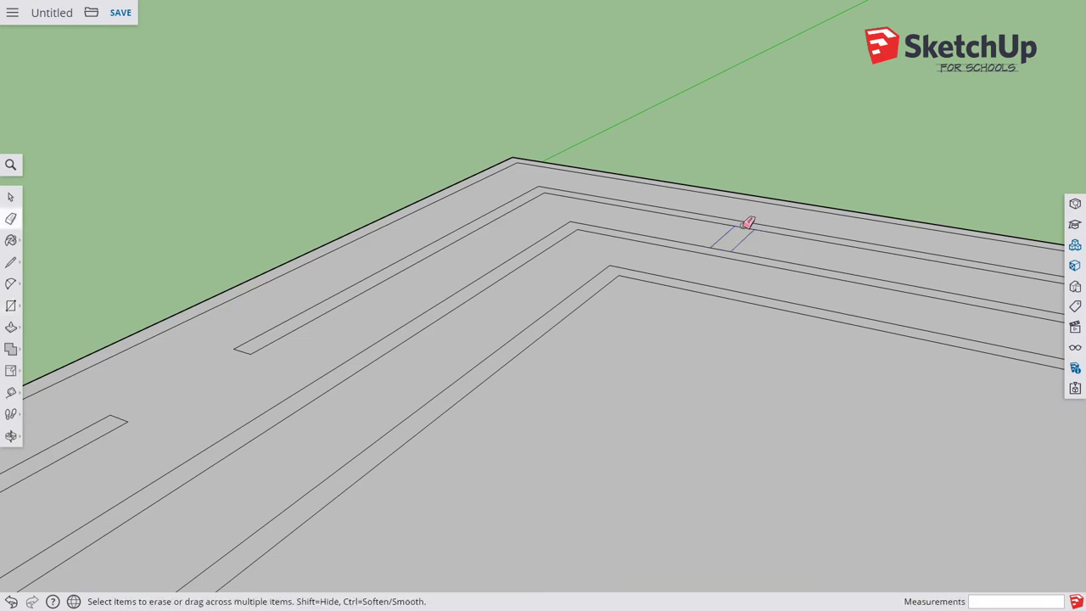
left_click_drag(728, 245, 740, 246)
scroll(758, 296, "down", 3)
middle_click_drag(759, 296, 683, 293)
scroll(725, 314, "up", 2)
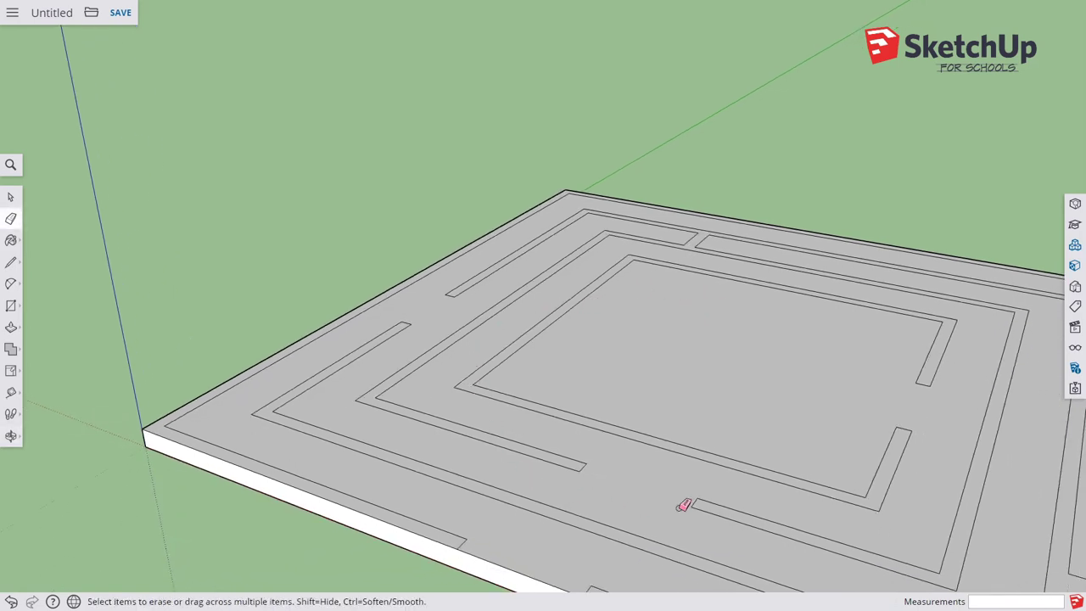
Step: Draw a rectangle joining the innermost and third walls near the front right corner, and erase its end lines to form a dead end
key("r")
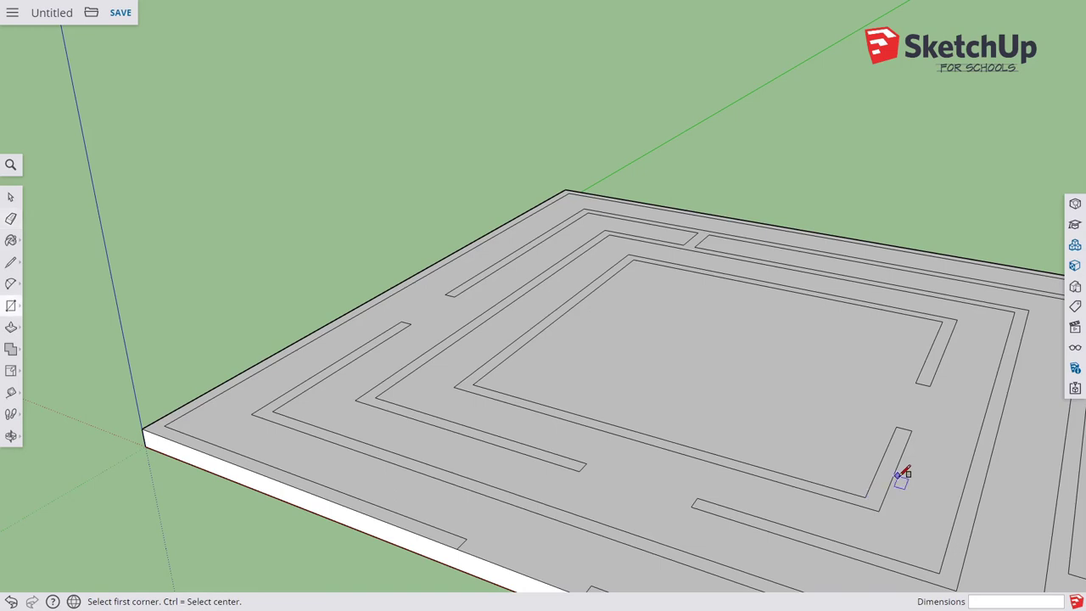
left_click(896, 468)
left_click(960, 505)
key("e")
mouse_move(964, 496)
left_mouse_down()
mouse_move(895, 475)
mouse_move(897, 494)
left_mouse_up()
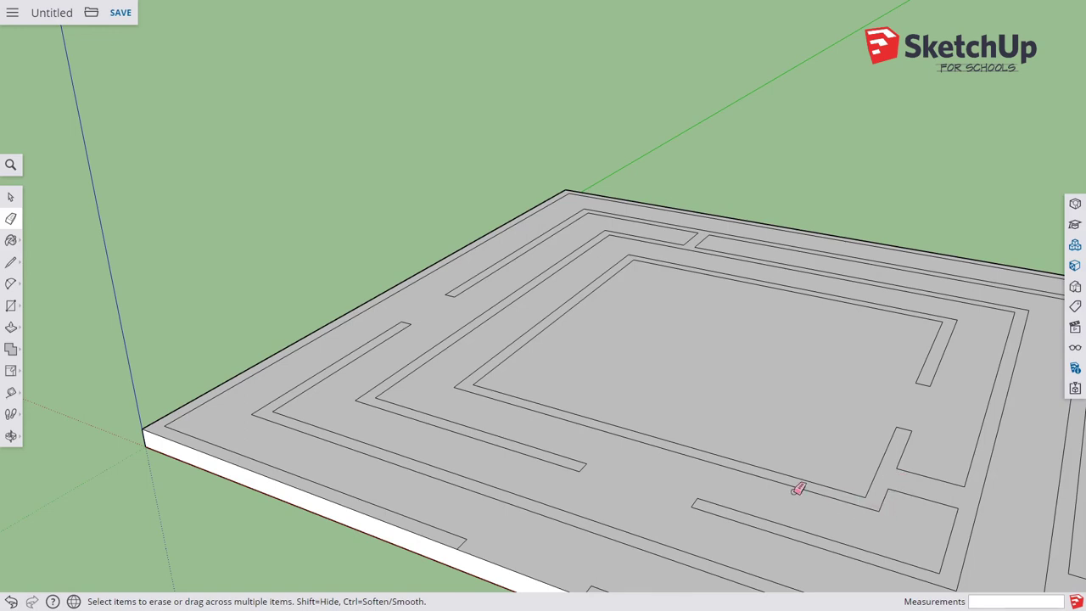
scroll(798, 489, "down", 3)
middle_click_drag(786, 495, 706, 416)
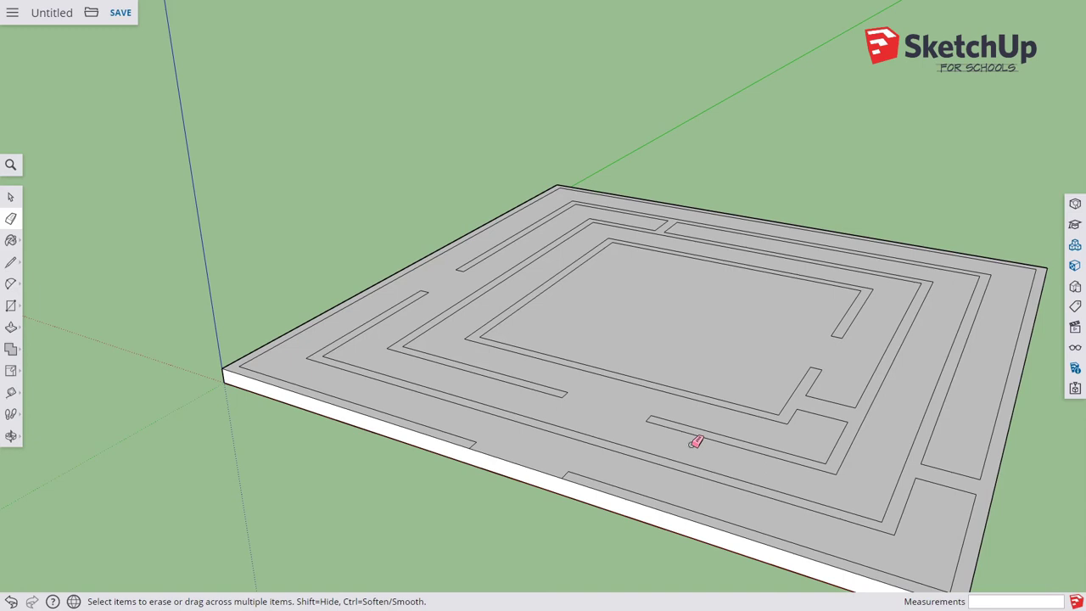
Step: Push/Pull the connected maze wall face upward by 4 m to raise all the walls together
key("p")
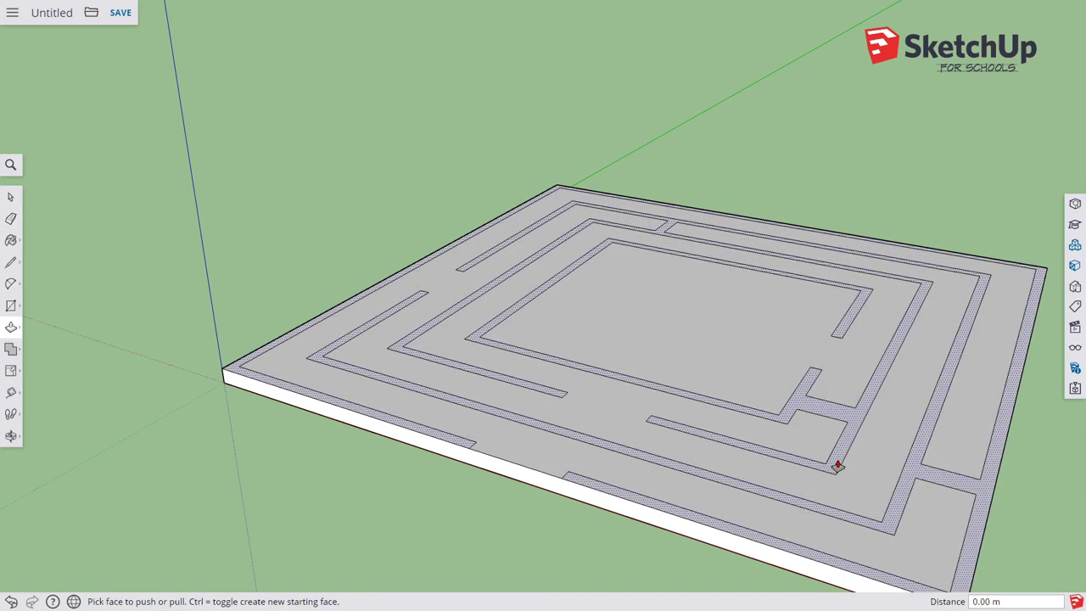
left_click_drag(838, 466, 846, 432)
key("Return")
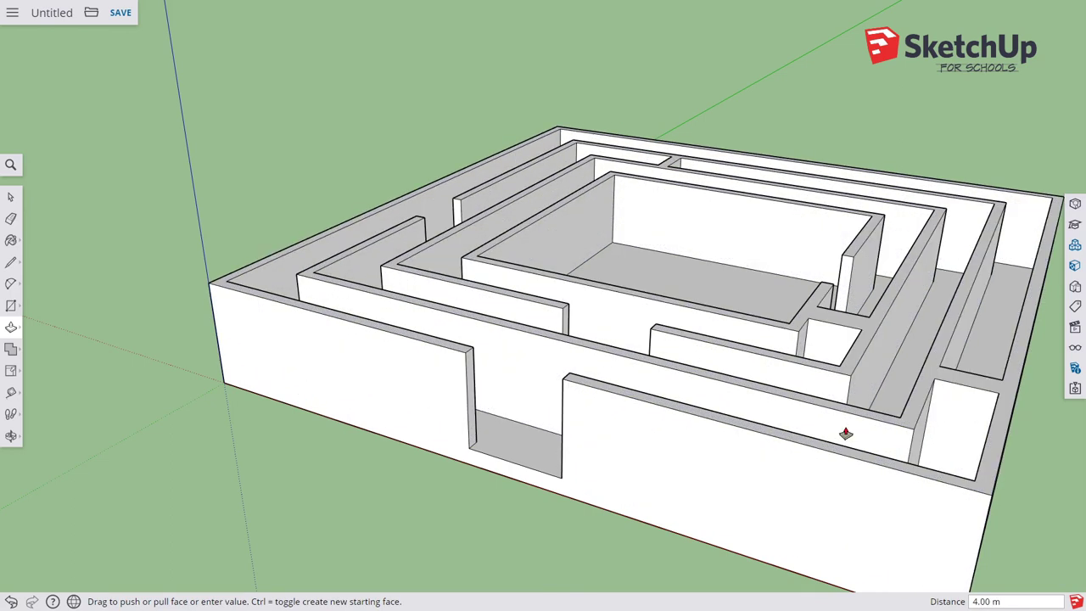
scroll(837, 432, "down", 2)
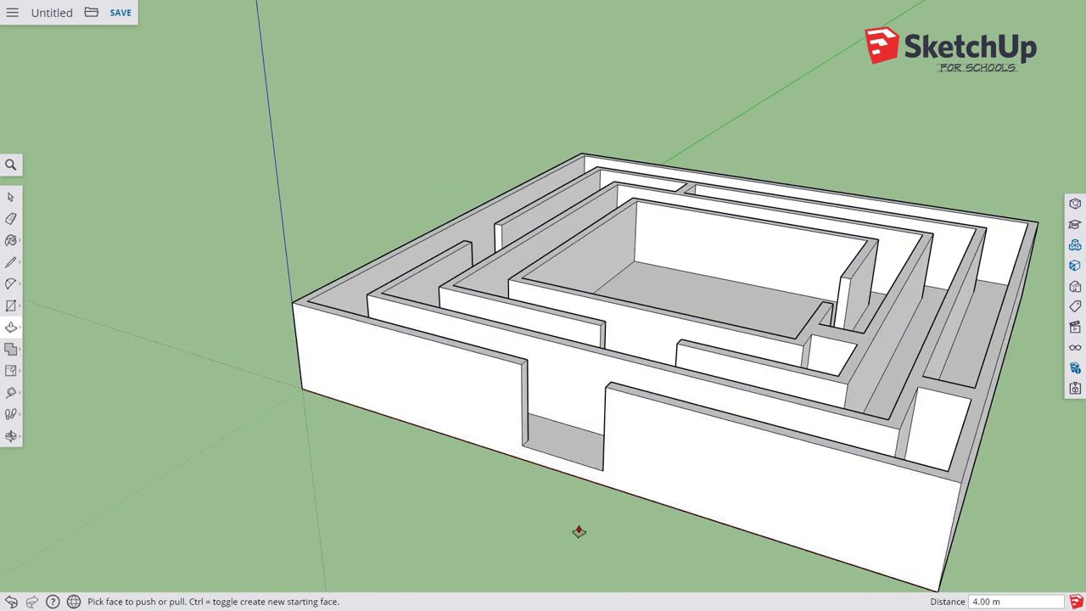
key("space")
Step: Paint the maze floor with the grey gravel material from the Landscaping, Fencing and Vegetation collection
middle_click_drag(603, 510, 818, 545)
scroll(353, 467, "down", 2)
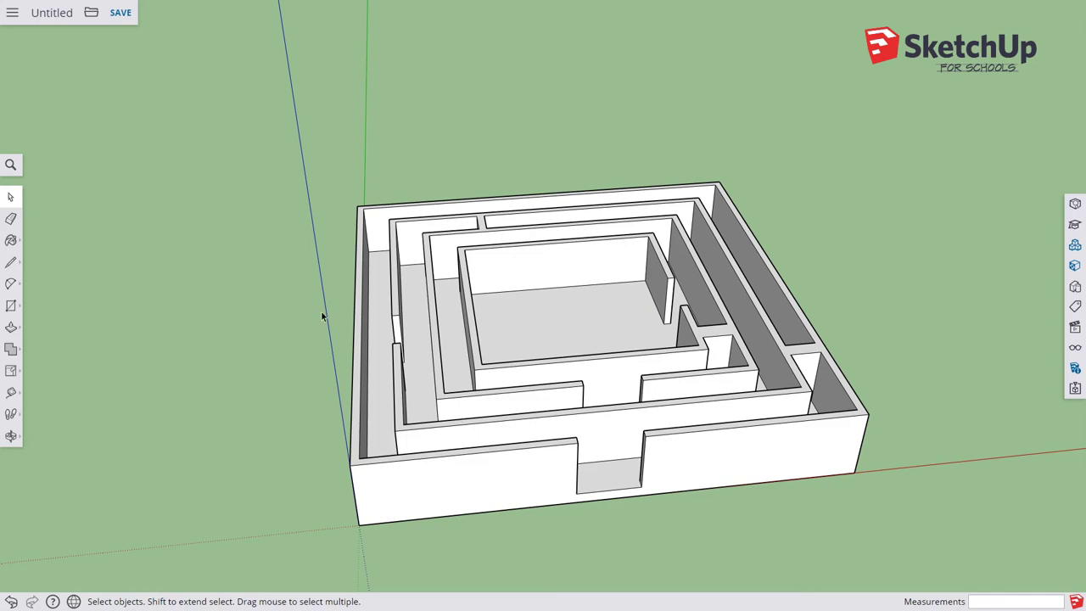
left_click(11, 243)
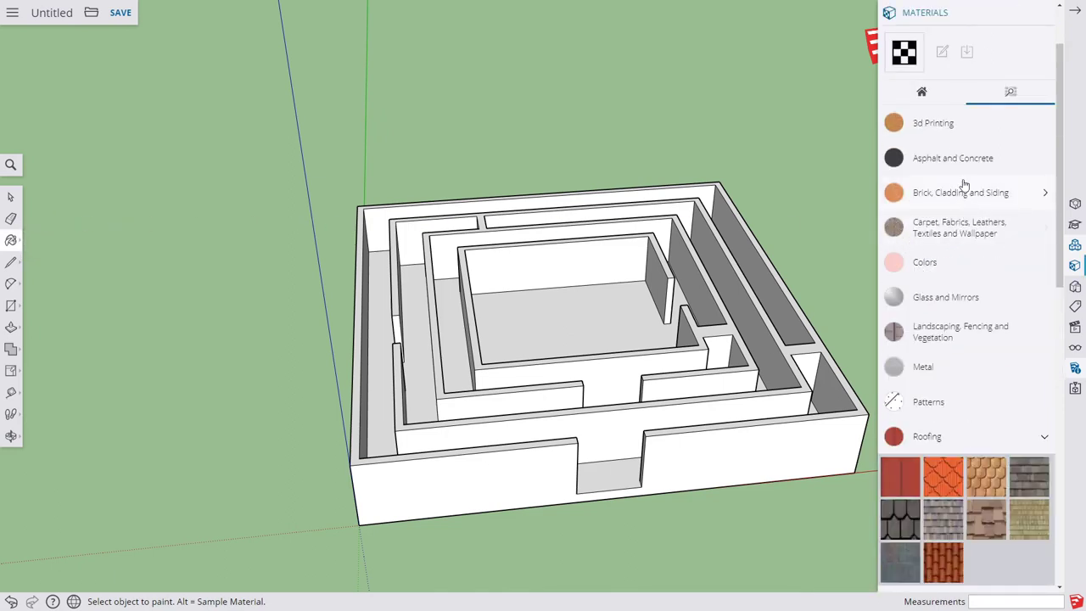
scroll(964, 298, "down", 2)
scroll(963, 298, "up", 1)
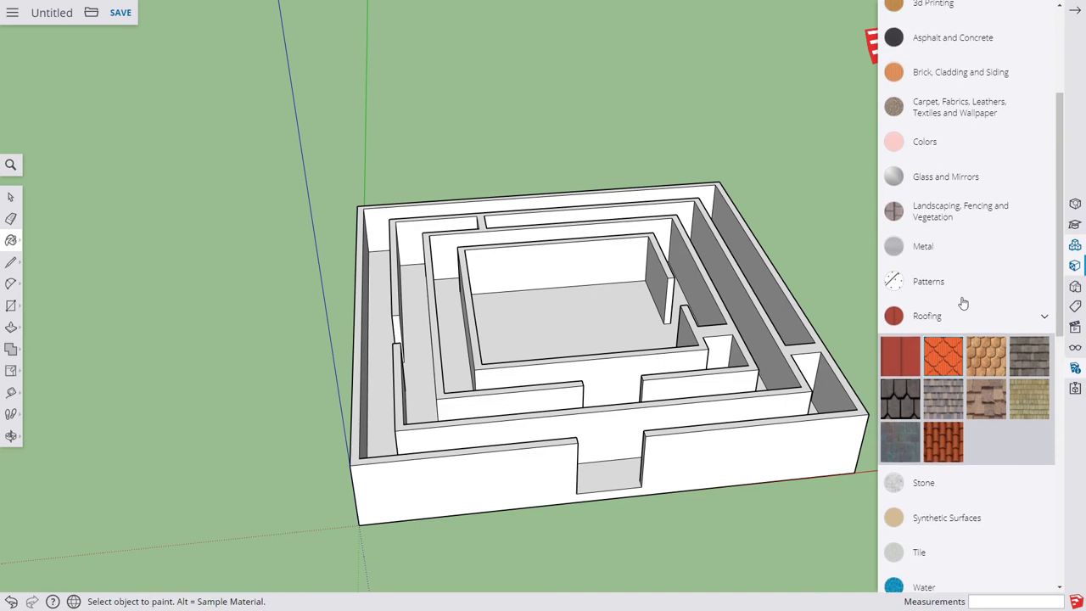
left_click(957, 218)
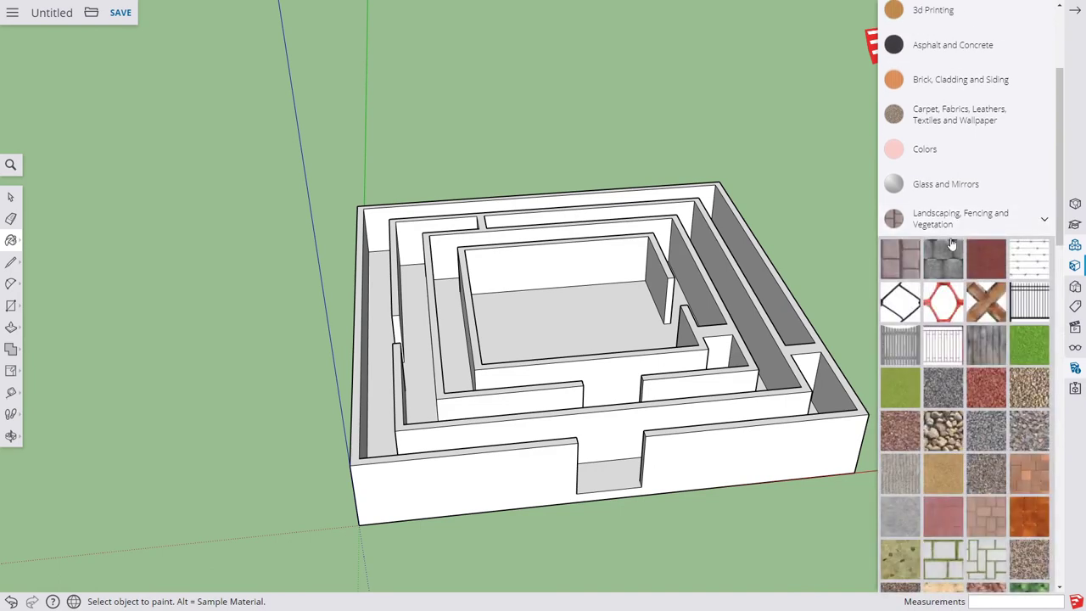
left_click(989, 437)
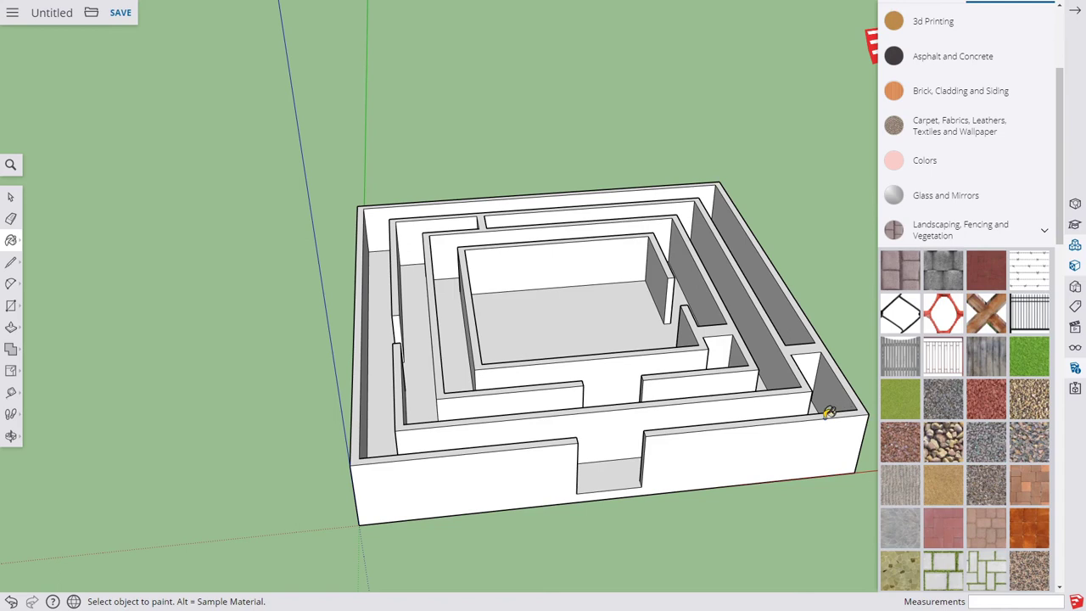
left_click(620, 467)
middle_click_drag(667, 298, 650, 448)
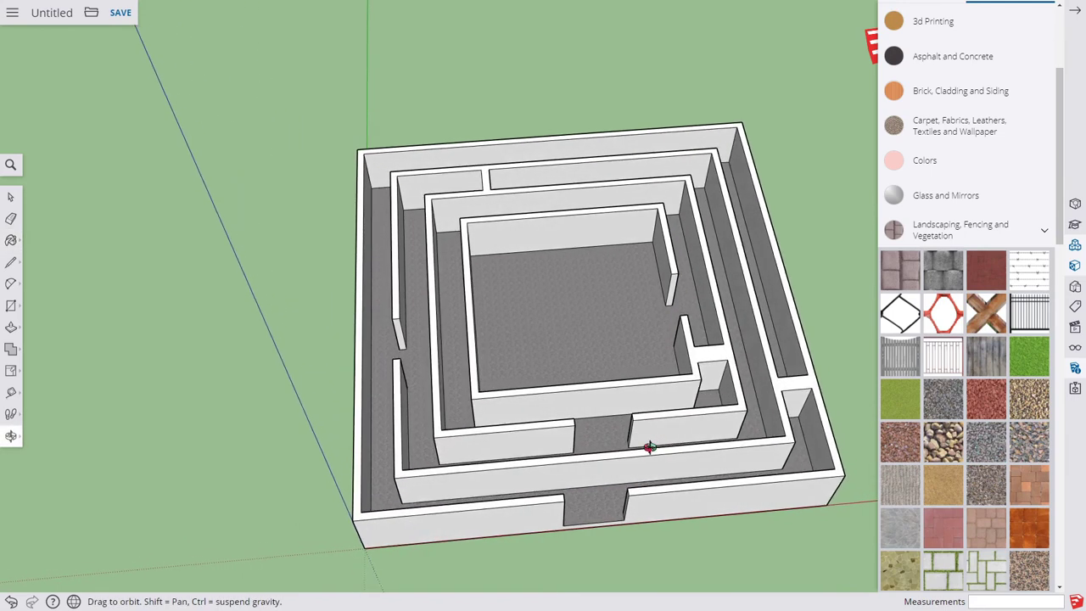
scroll(589, 499, "up", 3)
scroll(589, 499, "up", 10)
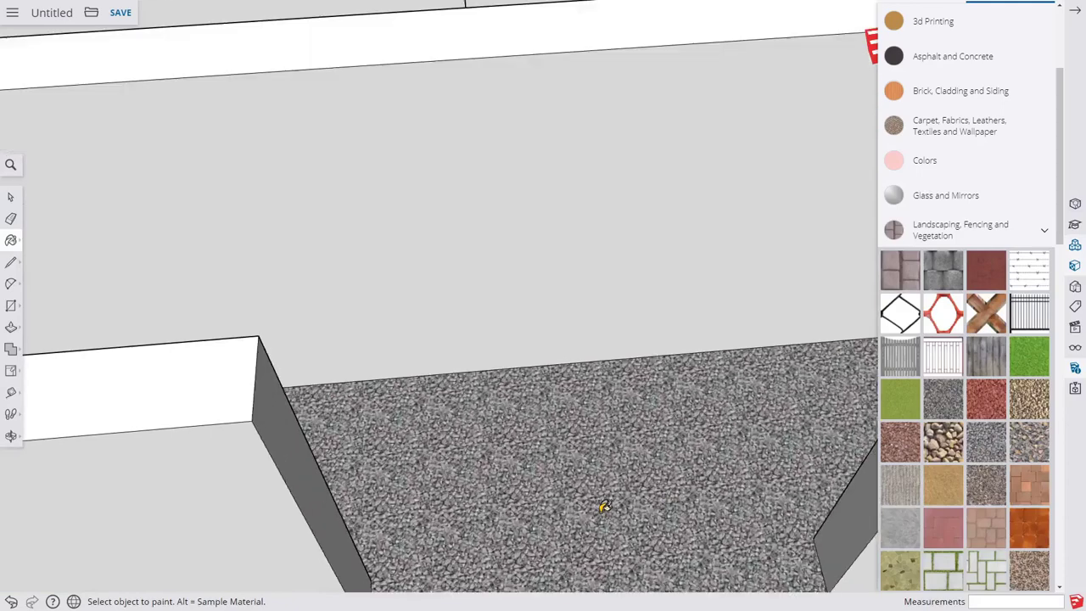
scroll(604, 506, "up", 3)
middle_click_drag(600, 502, 583, 379)
scroll(585, 386, "down", 10)
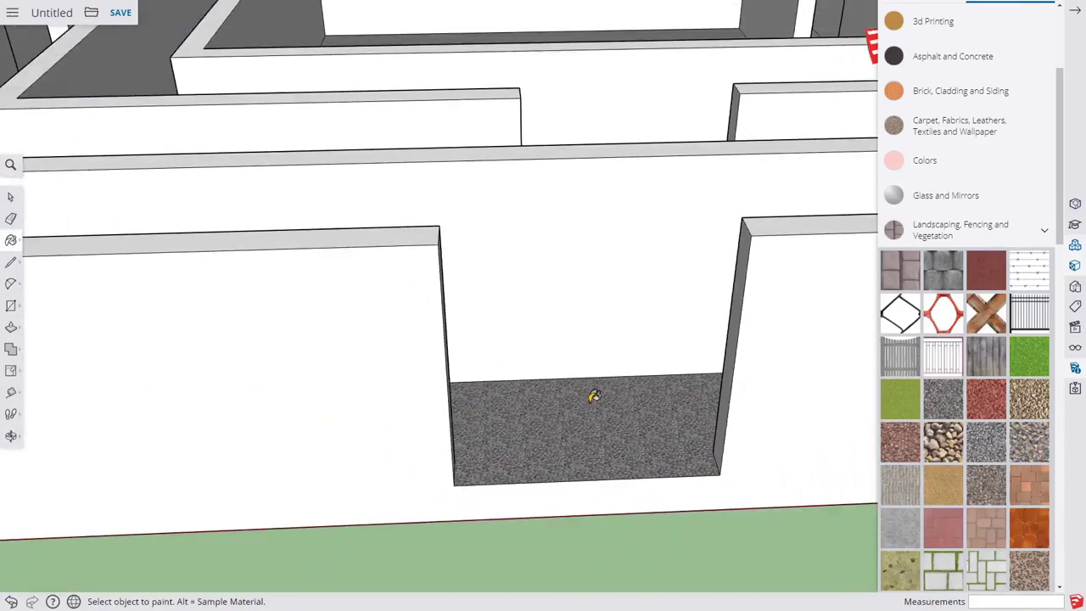
Step: Paint the second wall's front face, its inner left side, the gap end and the wall tops with a green hedge vegetation material
scroll(1017, 456, "down", 4)
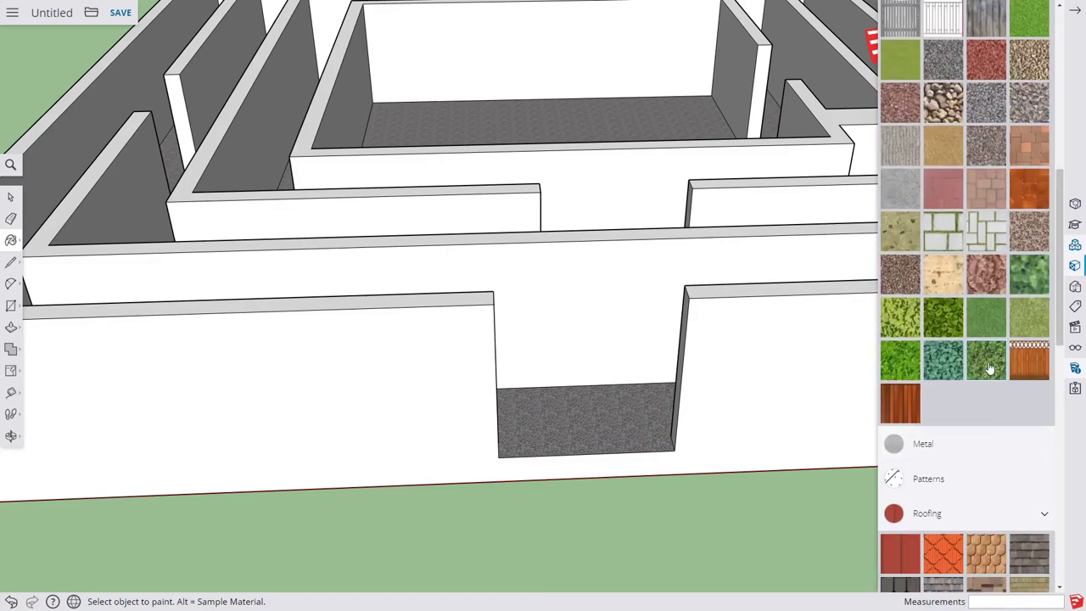
left_click(603, 297)
scroll(603, 296, "down", 3)
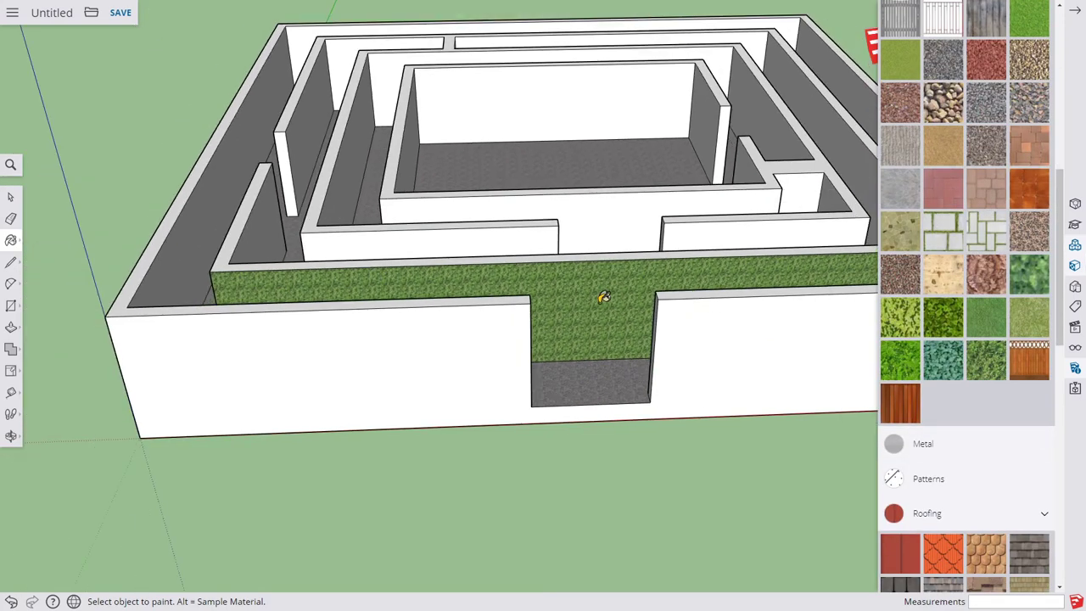
left_click(257, 239)
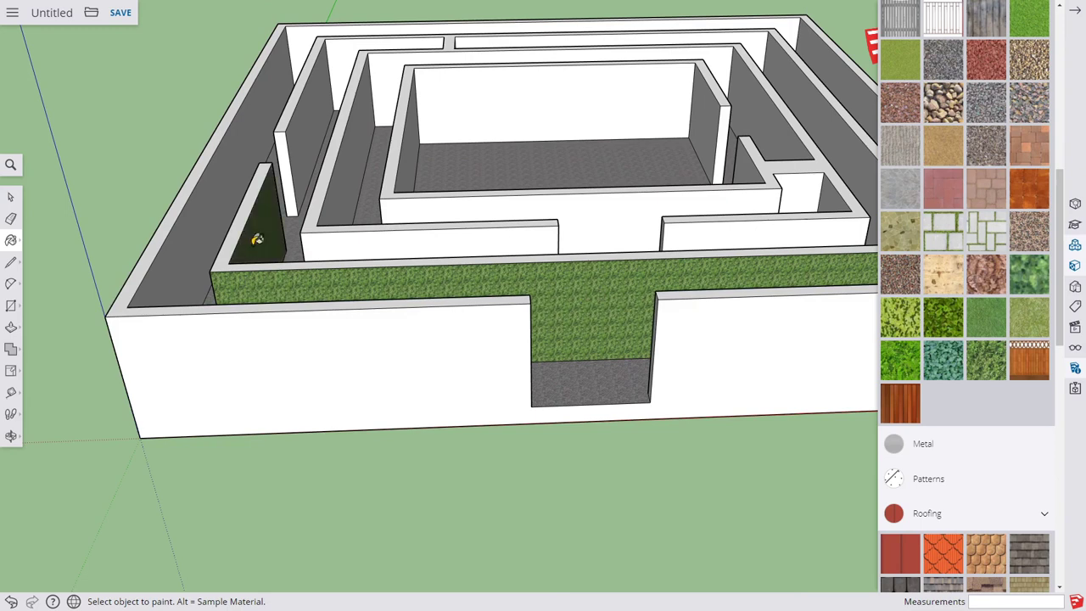
left_click(294, 144)
left_click(288, 149)
left_click(262, 189)
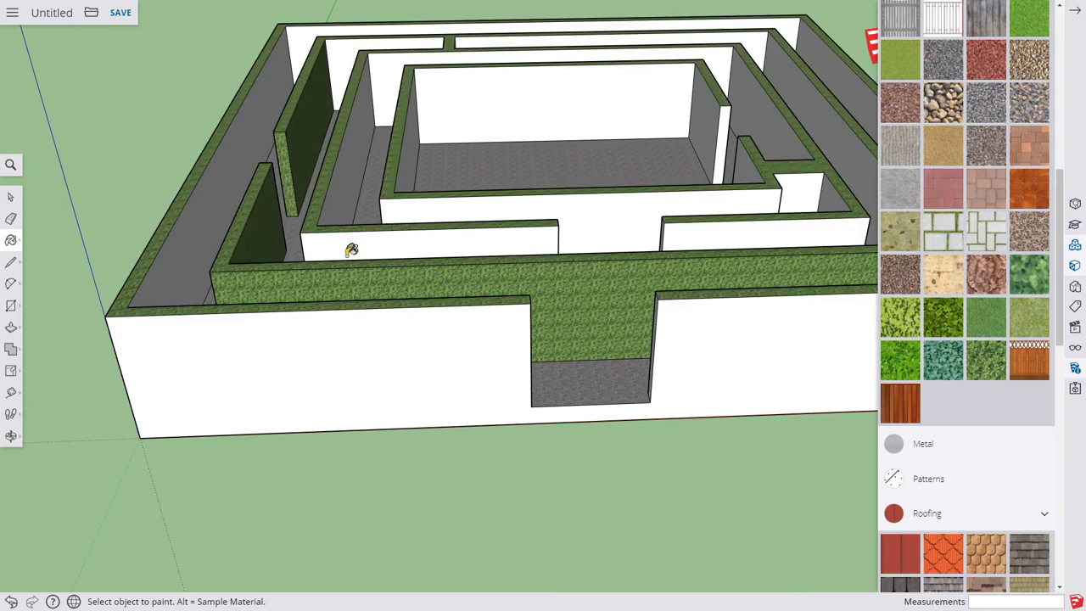
Step: Paint the front faces of the third, innermost and outer walls with the hedge material
left_click(468, 232)
left_click(482, 205)
left_click(734, 248)
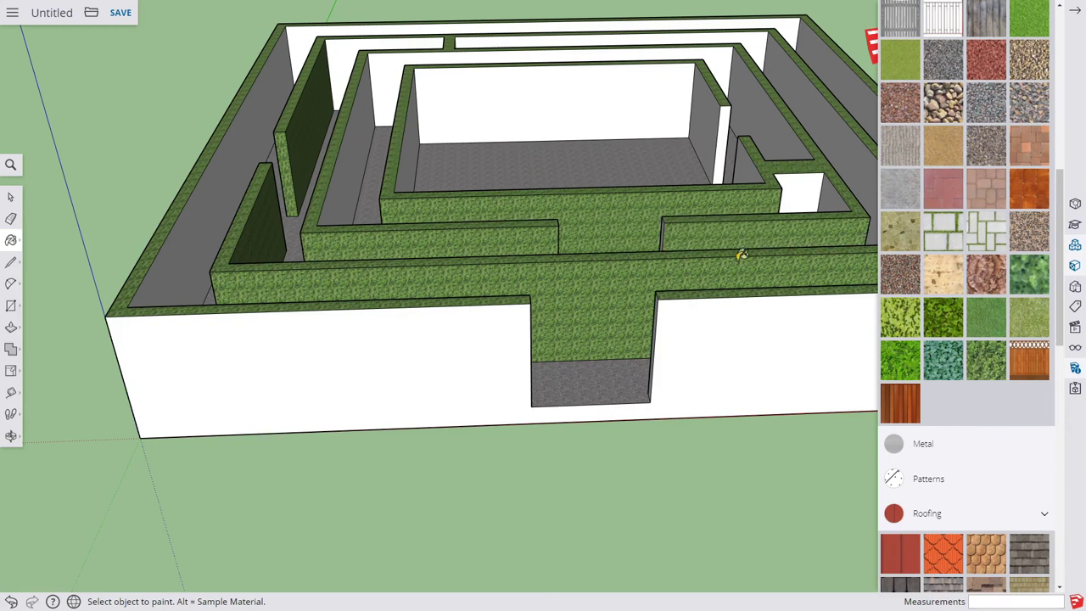
left_click(747, 338)
Step: Apply the hedge material to the entrance end face and the inner left faces of the outer, third and innermost walls
mouse_move(752, 282)
middle_mouse_down()
mouse_move(306, 303)
mouse_move(342, 308)
middle_mouse_up()
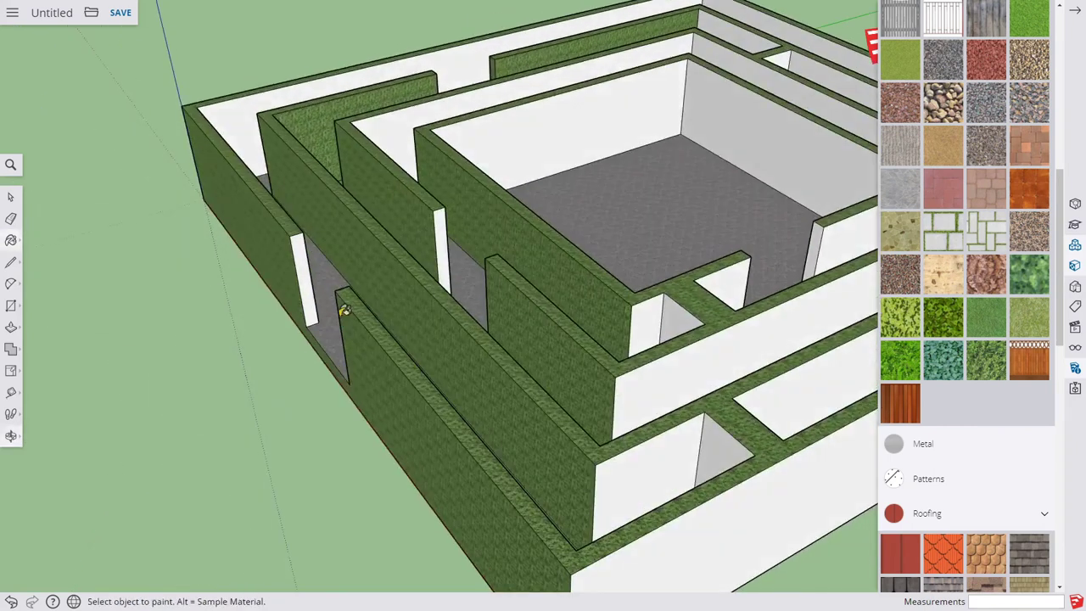
left_click(293, 236)
left_click(247, 138)
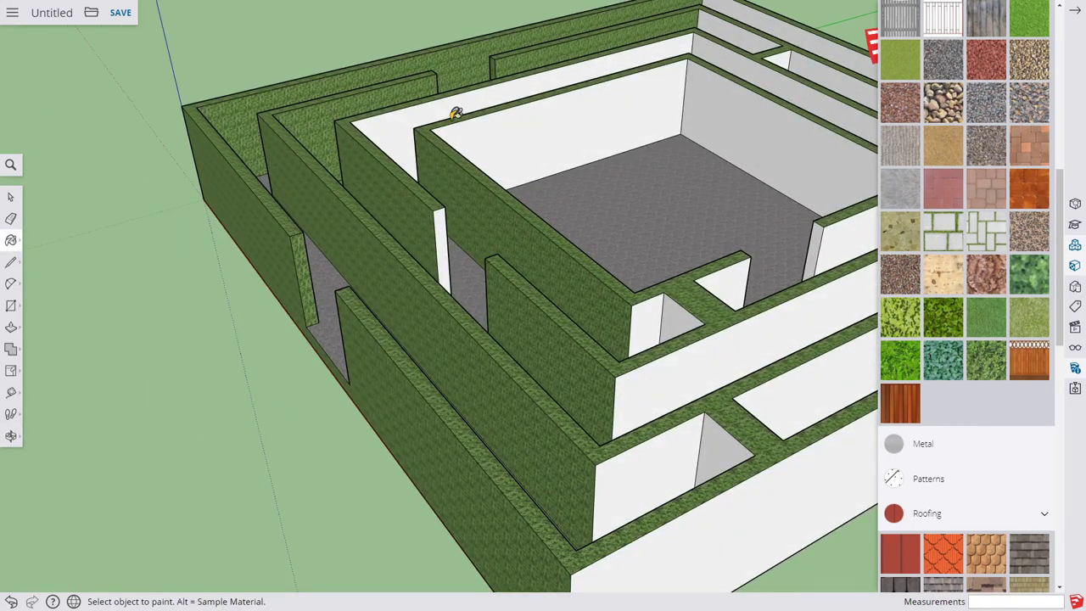
left_click(456, 111)
left_click(530, 145)
Step: Paint the innermost room's front inside face and the short wall beside its opening, including the end face, with the hedge material
middle_click_drag(530, 146, 443, 218)
left_click(443, 219)
left_click(600, 329)
left_click(677, 316)
mouse_move(670, 315)
middle_mouse_down()
mouse_move(667, 356)
mouse_move(678, 329)
mouse_move(121, 344)
mouse_move(555, 323)
mouse_move(451, 318)
middle_mouse_up()
left_click(679, 329)
left_click(470, 233)
left_click(375, 303)
middle_click_drag(412, 281, 363, 252)
left_click(362, 253)
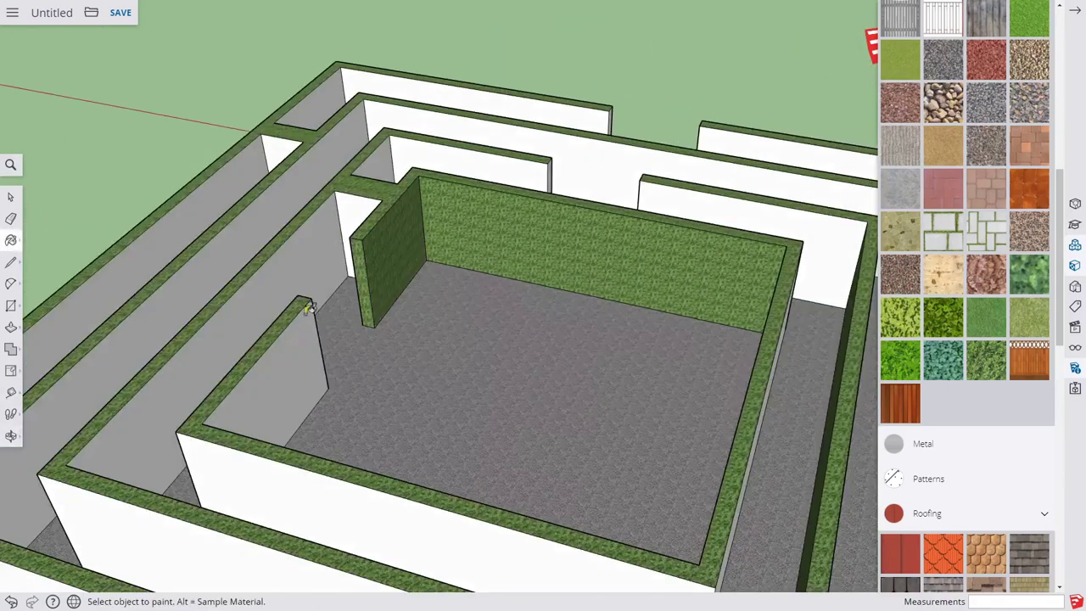
Step: Paint the innermost room's other short wall, the third wall's inner right and front faces and the small dead-end pocket as hedge
left_click(305, 314)
left_click(351, 219)
left_click(325, 231)
left_click(374, 158)
left_click(516, 172)
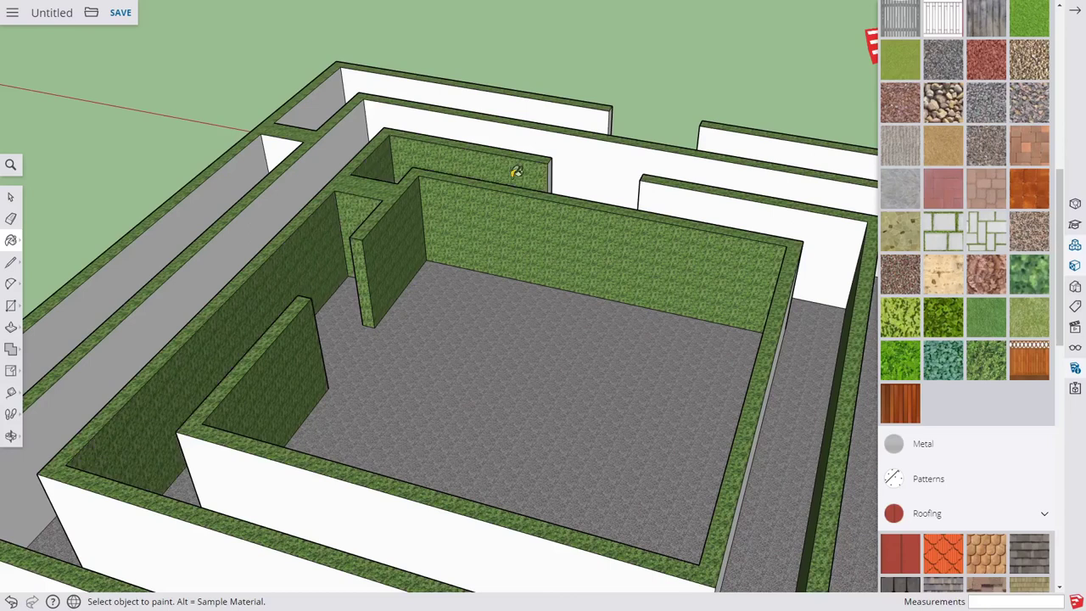
left_click(710, 201)
Step: Cover the outward left and back faces of the innermost and third walls with the hedge material
mouse_move(756, 303)
middle_mouse_down()
mouse_move(497, 286)
mouse_move(601, 427)
mouse_move(573, 412)
middle_mouse_up()
left_click(594, 424)
left_click(628, 472)
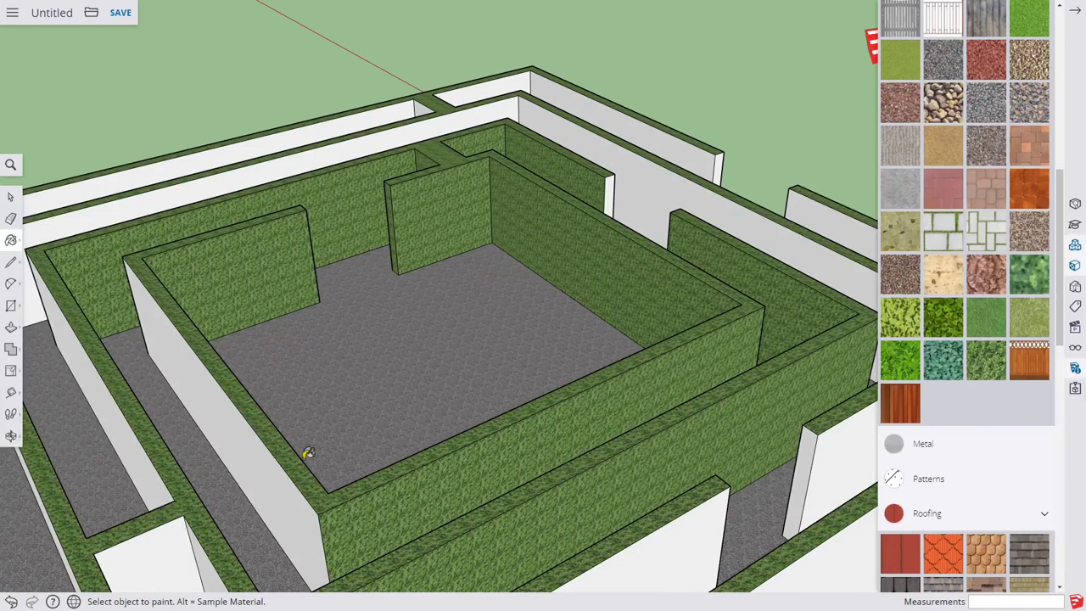
left_click(230, 467)
left_click(146, 462)
Step: Paint the second wall's outward left faces on both sides of its gap and the third wall's front gap end as hedge
scroll(625, 468, "down", 3)
mouse_move(625, 468)
middle_mouse_down()
mouse_move(464, 444)
mouse_move(613, 448)
middle_mouse_up()
left_click(613, 447)
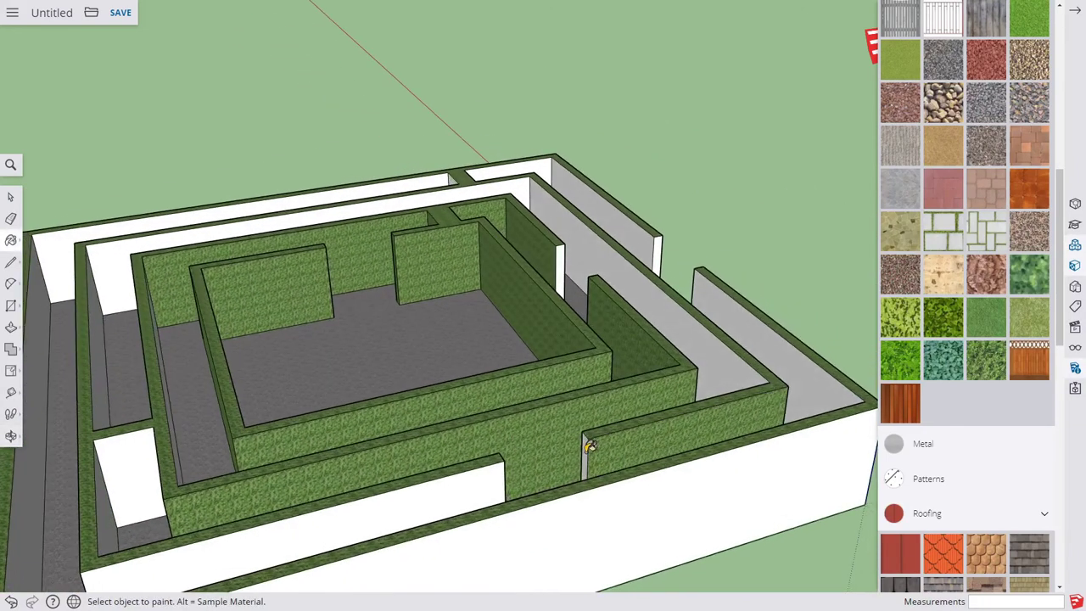
left_click(488, 482)
left_click(562, 265)
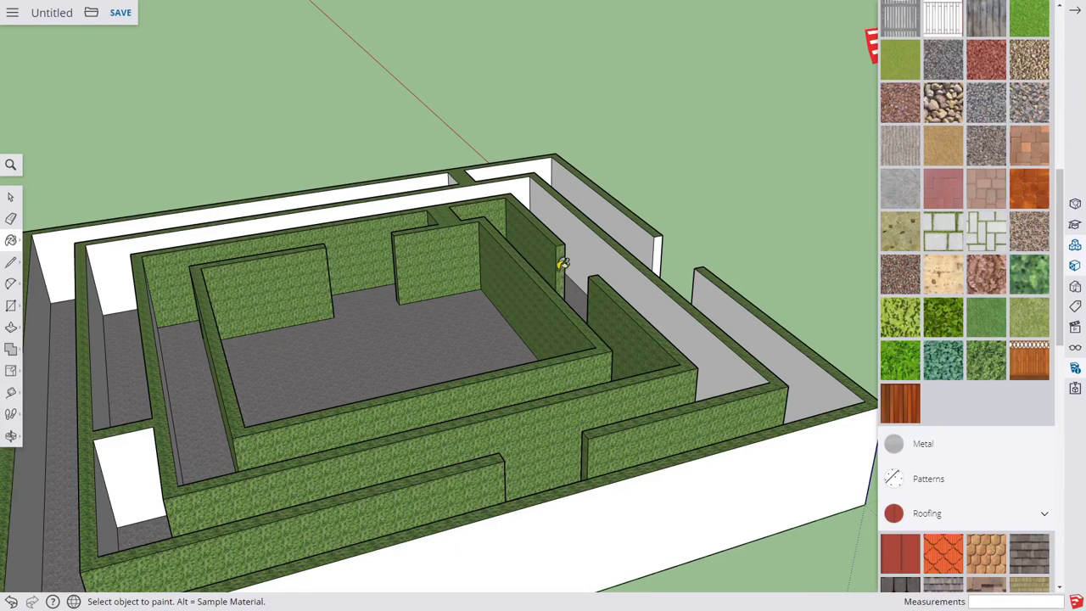
Step: Paint the inner front and right faces of the second and outer walls, the entrance end and the left exterior as hedge
left_click(547, 212)
left_click(524, 182)
left_click(518, 170)
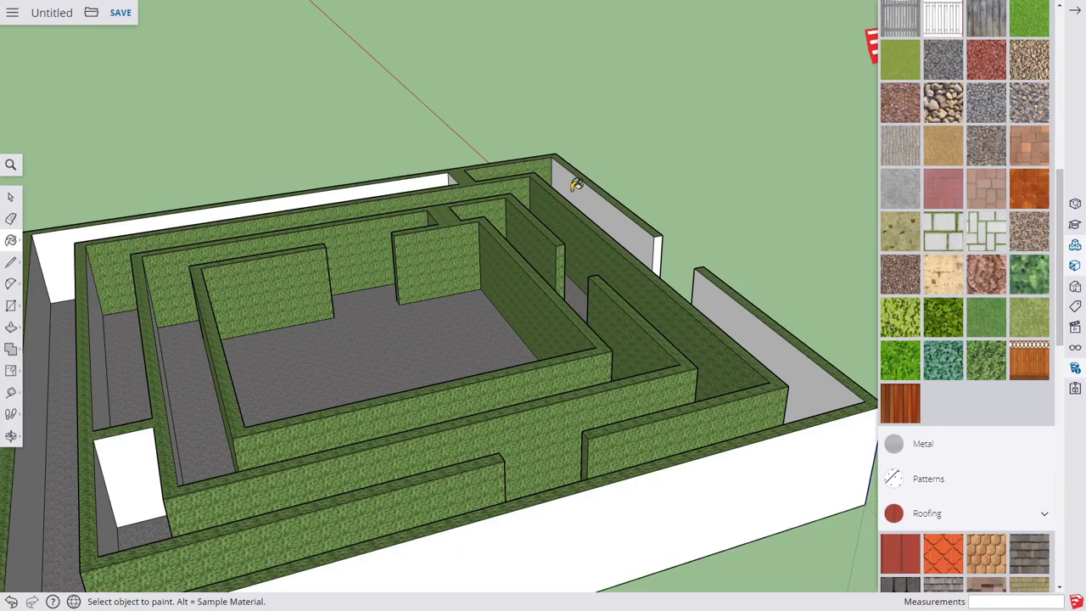
left_click(649, 236)
left_click(663, 245)
left_click(715, 286)
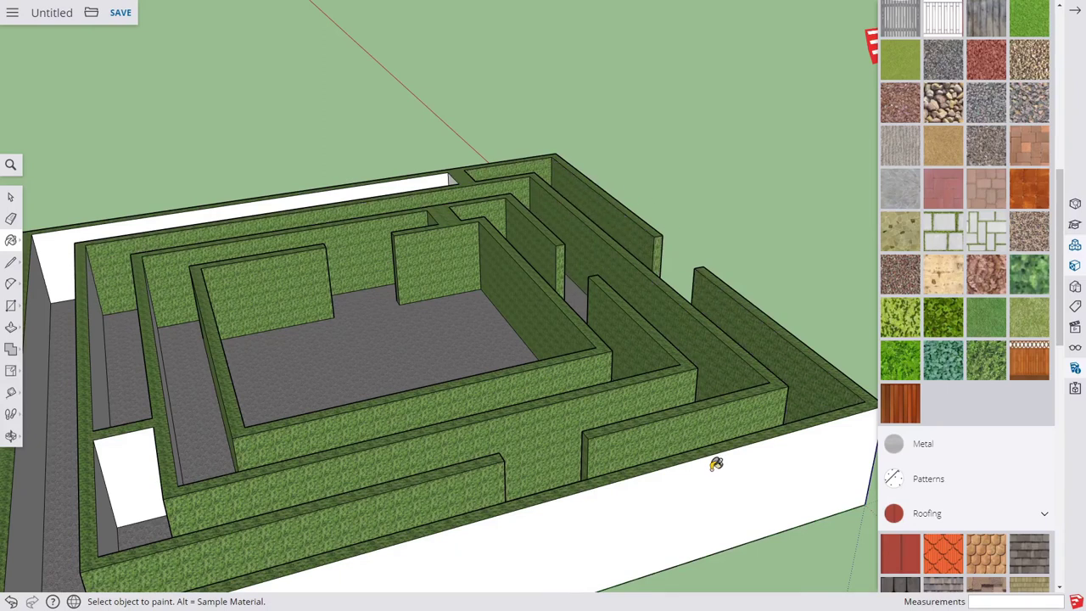
left_click(726, 487)
Step: Paint the outward right faces of the second, third and innermost walls with the hedge material
mouse_move(535, 484)
middle_mouse_down()
mouse_move(575, 454)
mouse_move(396, 529)
middle_mouse_up()
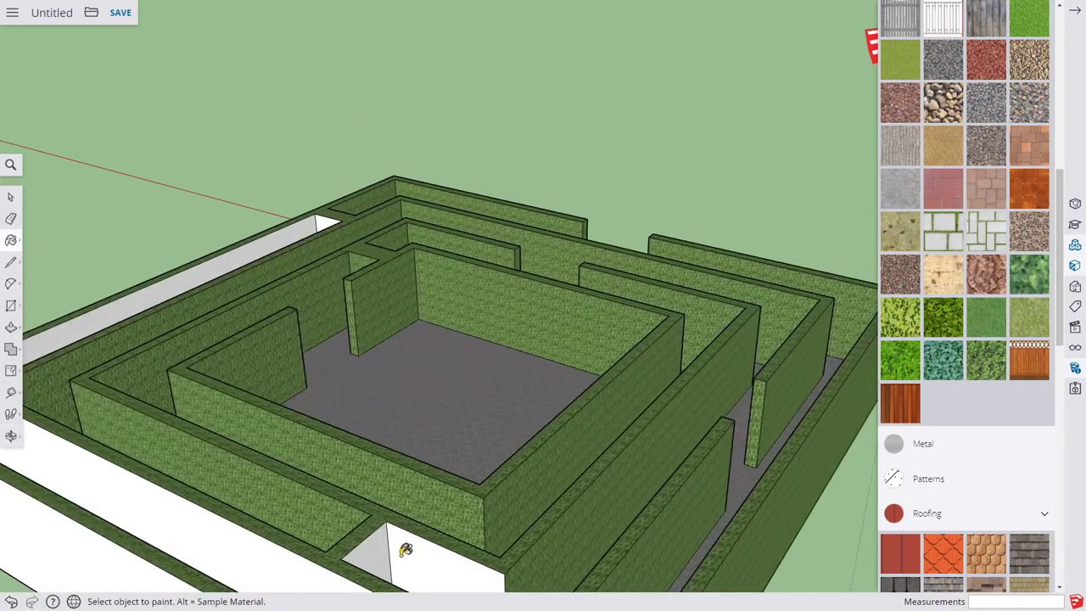
scroll(535, 482, "down", 5)
mouse_move(383, 470)
middle_mouse_down()
mouse_move(582, 517)
mouse_move(710, 514)
mouse_move(321, 433)
middle_mouse_up()
left_click(330, 409)
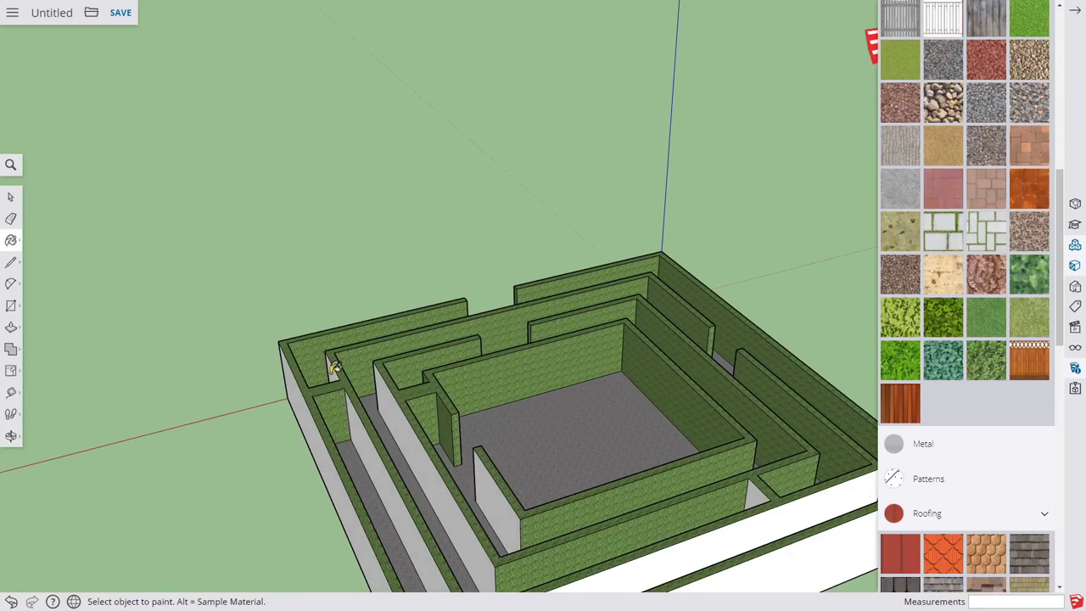
left_click(383, 433)
left_click(375, 451)
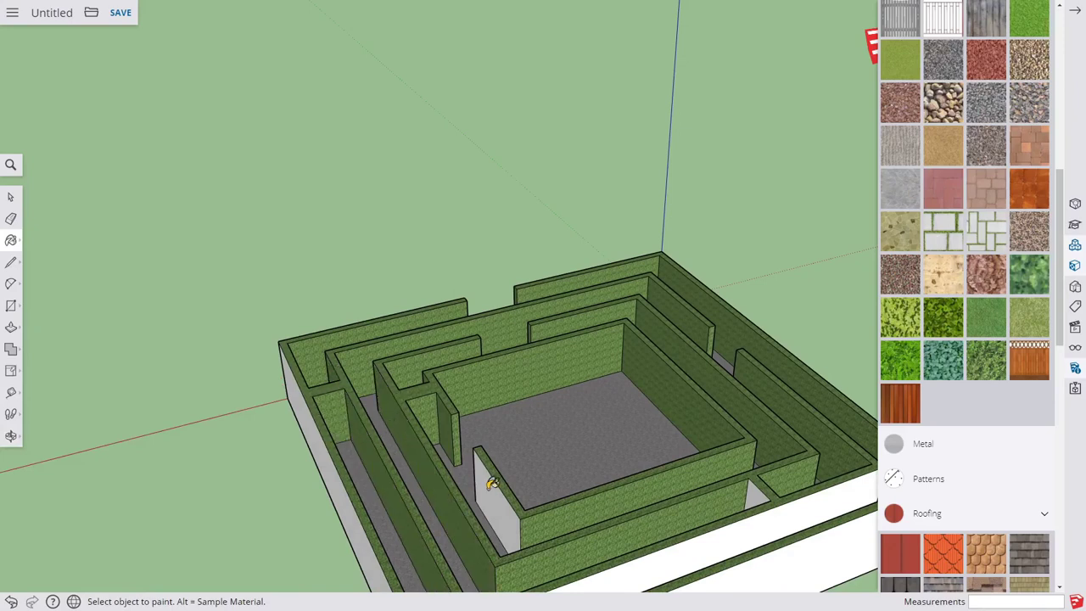
left_click(492, 488)
Step: Paint the second wall's outward back face and the maze's back and right exterior faces with the hedge material
scroll(488, 501, "down", 3)
mouse_move(497, 453)
middle_mouse_down()
mouse_move(465, 436)
mouse_move(698, 461)
mouse_move(718, 412)
mouse_move(645, 441)
mouse_move(729, 459)
middle_mouse_up()
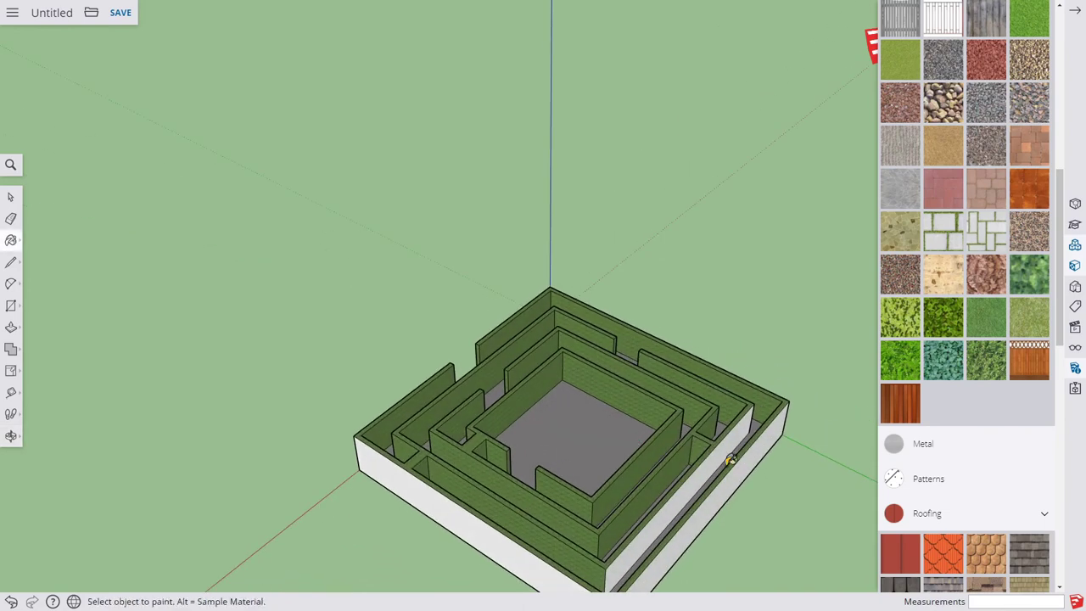
left_click(720, 457)
left_click(679, 472)
mouse_move(547, 504)
middle_mouse_down()
mouse_move(606, 417)
mouse_move(550, 482)
middle_mouse_up()
left_click(527, 510)
Step: Apply the hedge material to the inner back faces of all four walls and the end of the innermost room's short wall
mouse_move(405, 478)
middle_mouse_down()
mouse_move(475, 454)
mouse_move(755, 439)
mouse_move(766, 425)
middle_mouse_up()
left_click(691, 450)
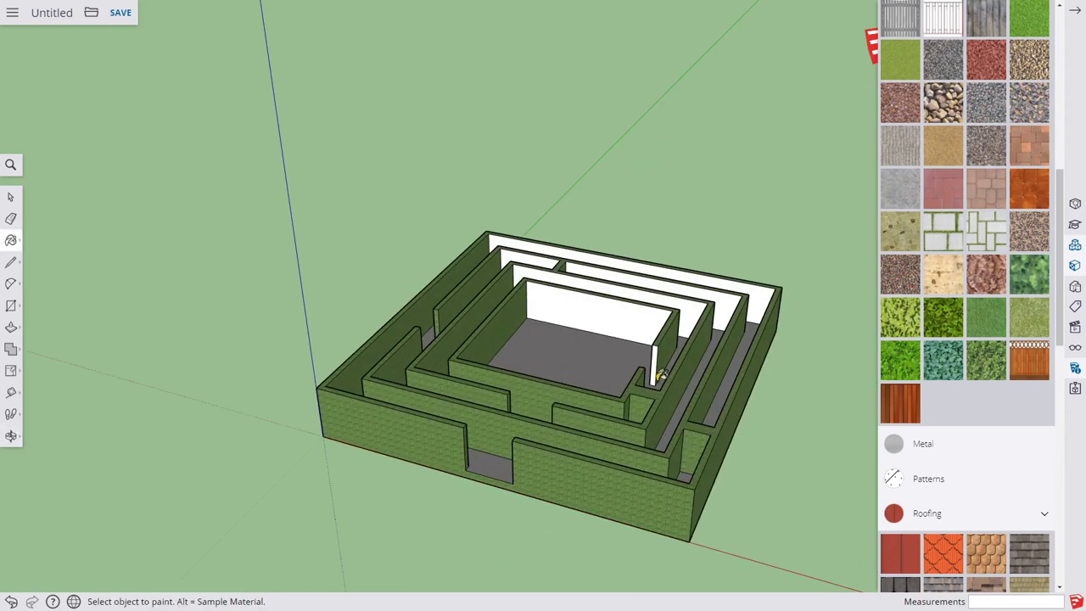
left_click(637, 316)
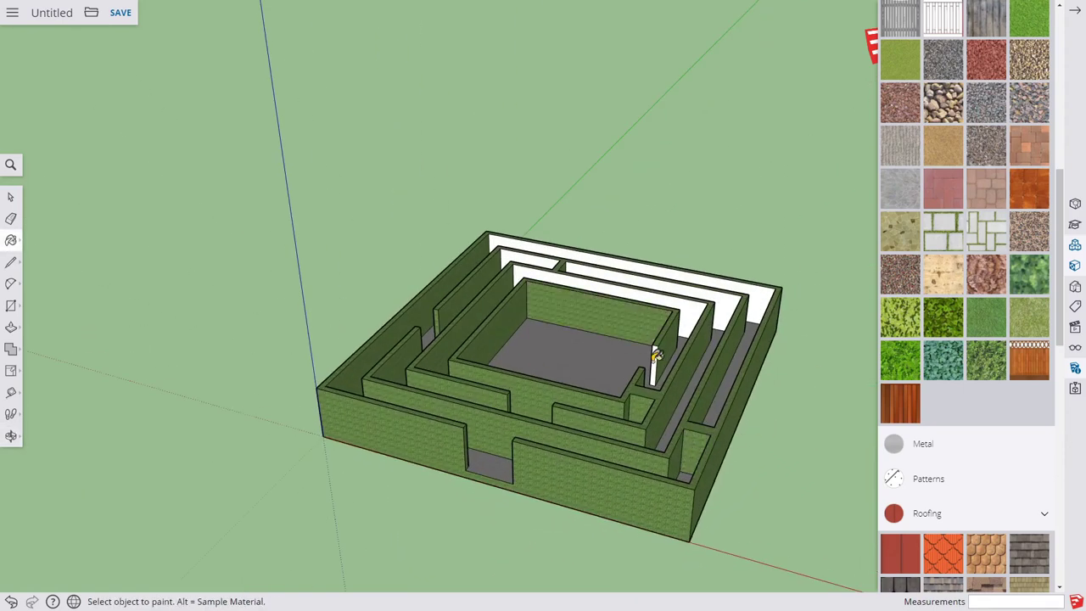
left_click(656, 357)
left_click(696, 314)
left_click(722, 298)
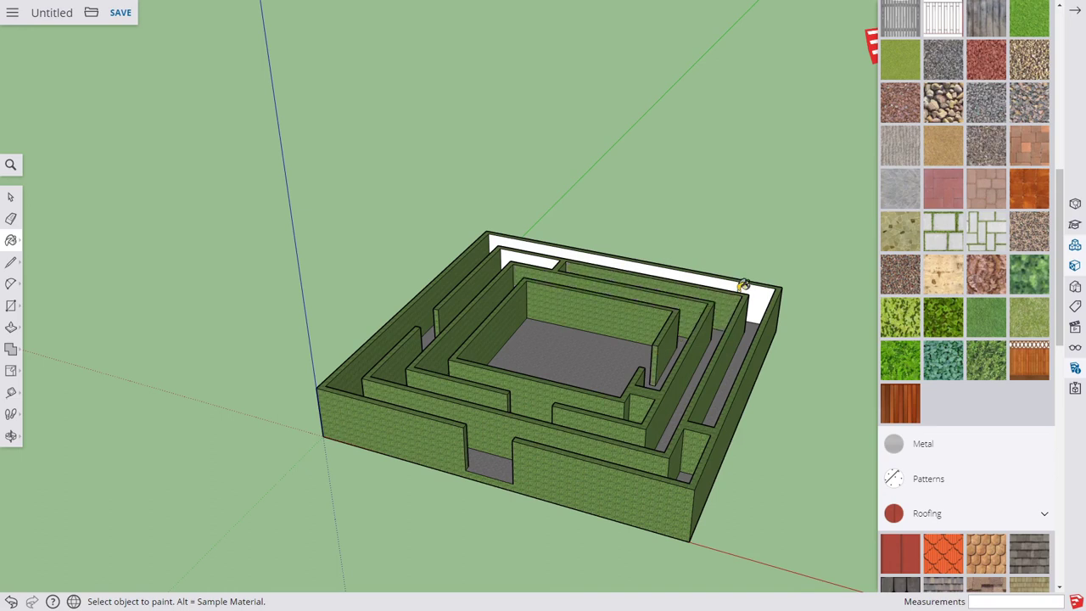
left_click(744, 284)
Step: Paint the outer wall's remaining inner right face as hedge and close the materials library
middle_click_drag(351, 319, 679, 217)
left_click(671, 221)
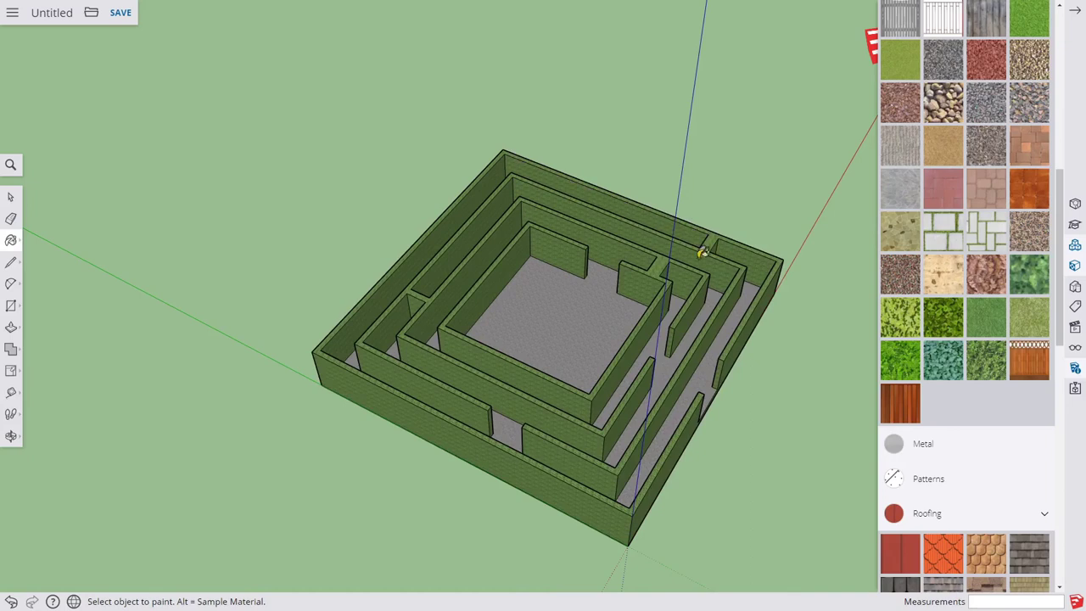
middle_click_drag(727, 451, 339, 402)
mouse_move(690, 376)
middle_mouse_down()
mouse_move(247, 394)
mouse_move(737, 401)
middle_mouse_up()
scroll(327, 388, "up", 3)
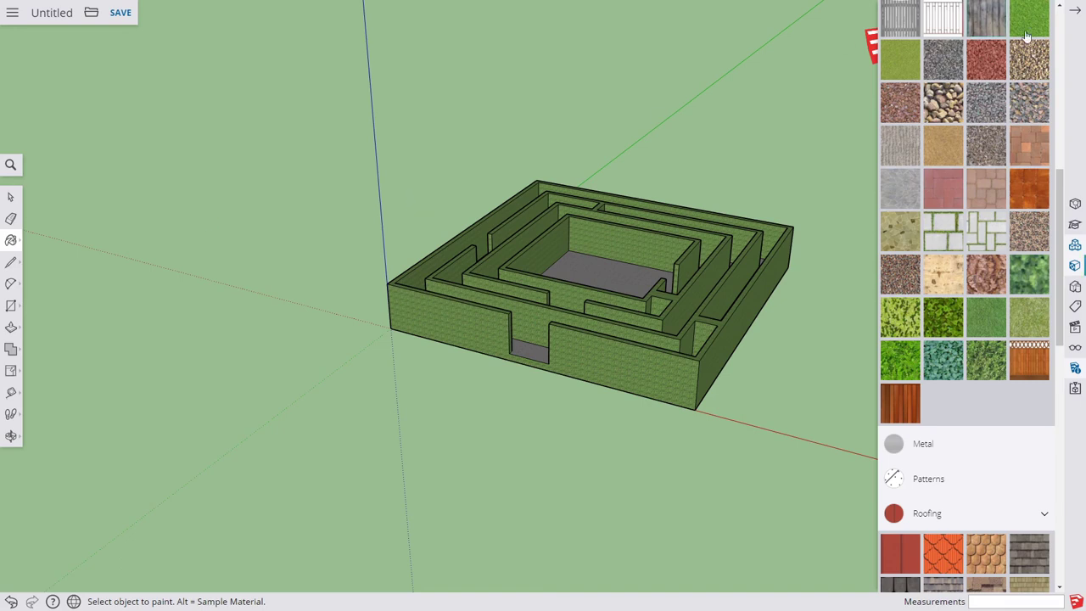
left_click(1075, 10)
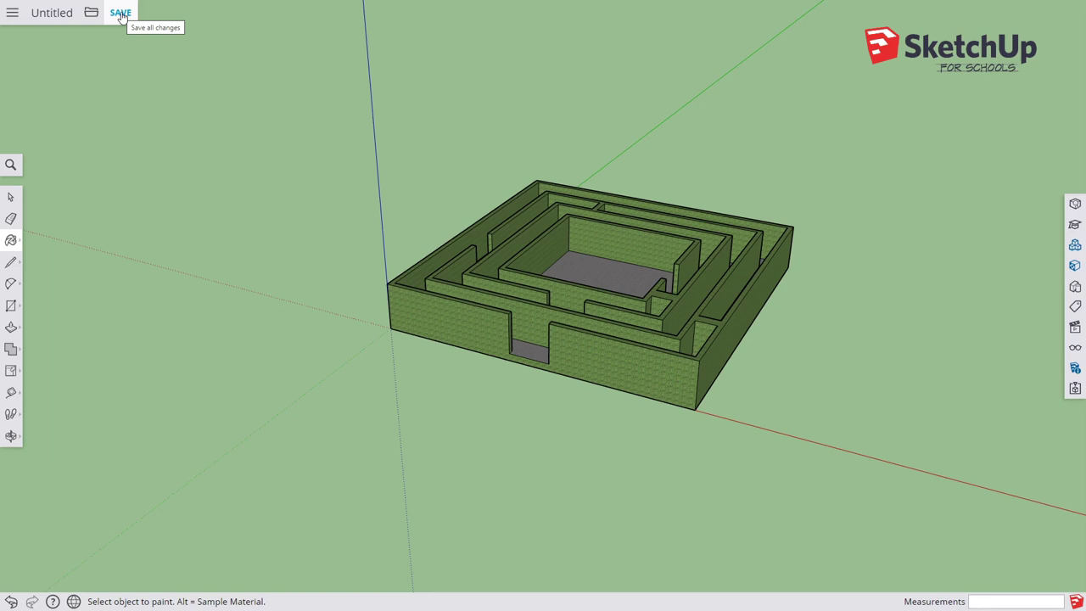
Step: Save the model as Simple Maze in a Google Drive folder
left_click(121, 14)
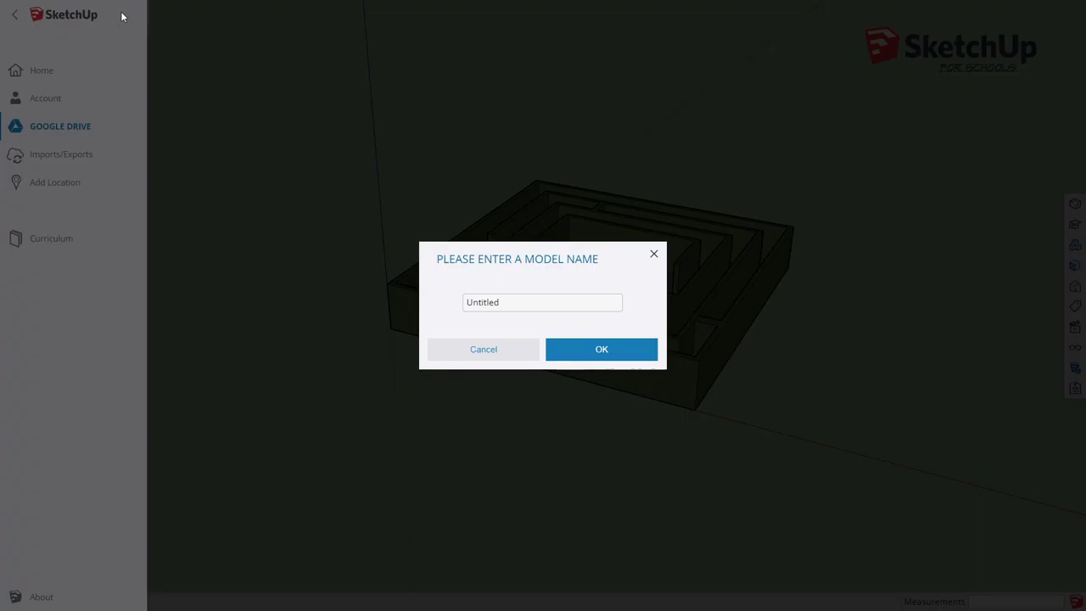
left_click_drag(513, 301, 431, 304)
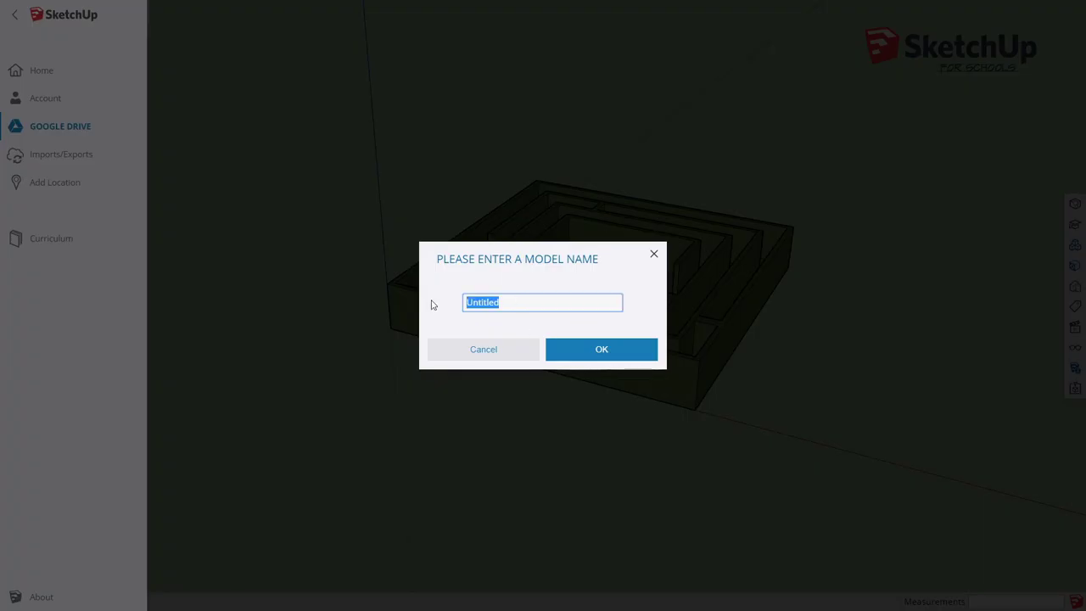
type("Maze")
key("BackSpace")
key("BackSpace")
key("BackSpace")
key("BackSpace")
type("Simple Maze")
left_click(609, 354)
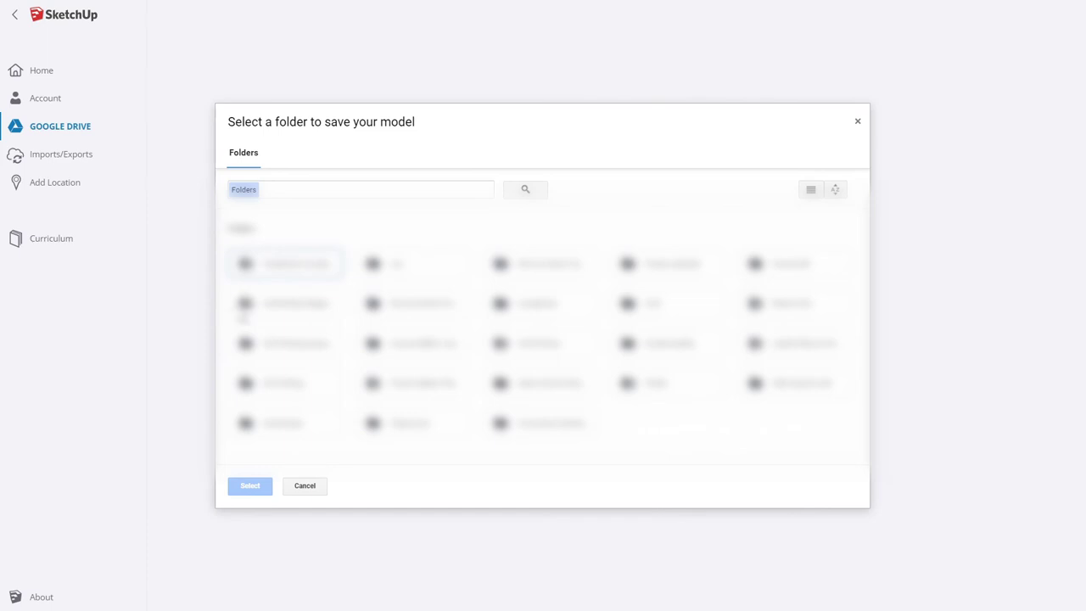
left_click(302, 387)
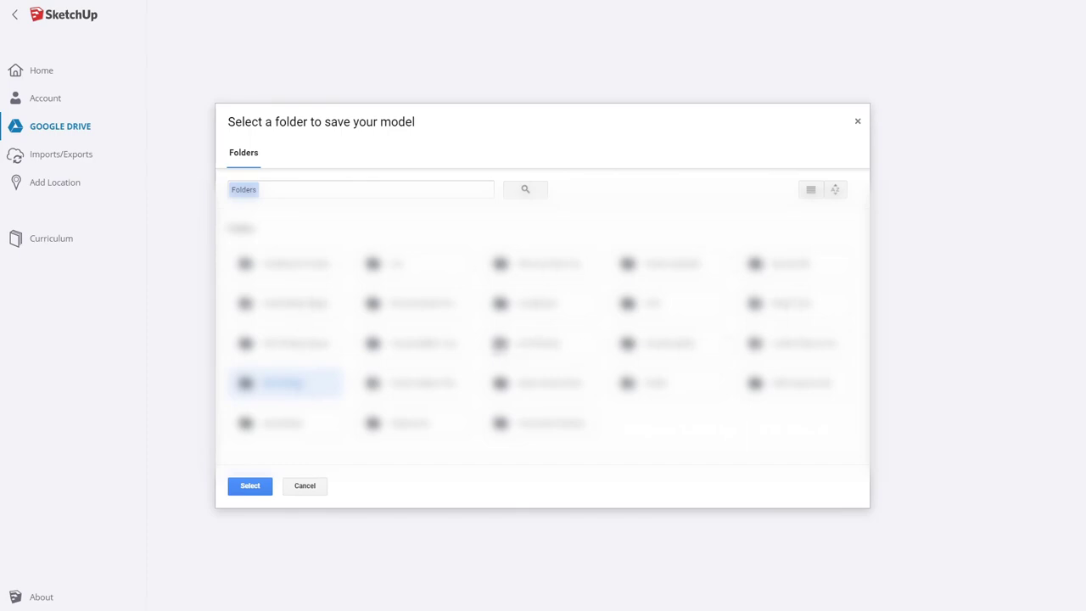
left_click(251, 491)
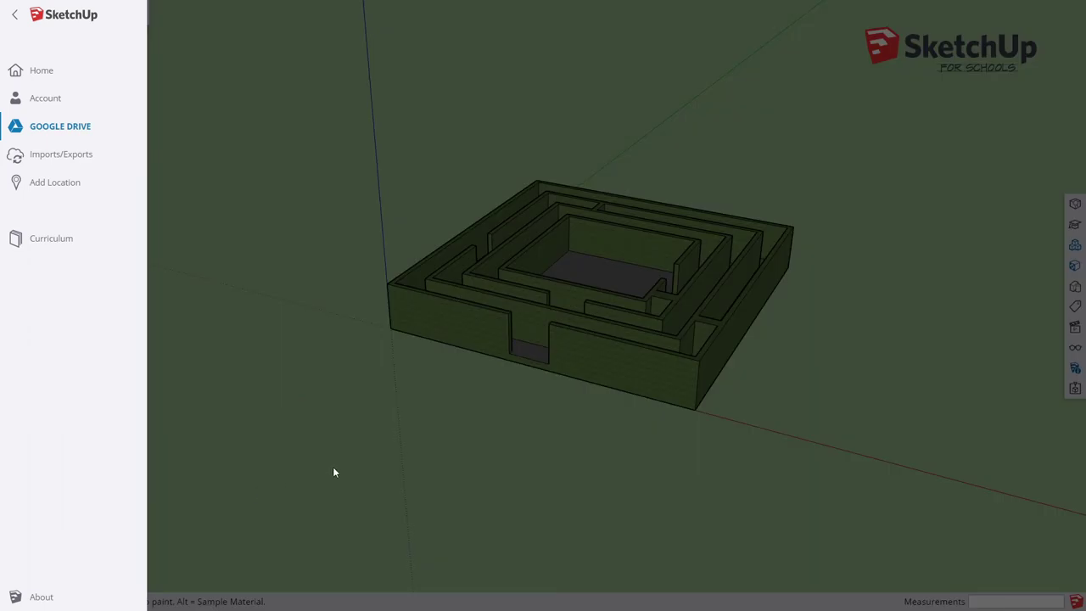